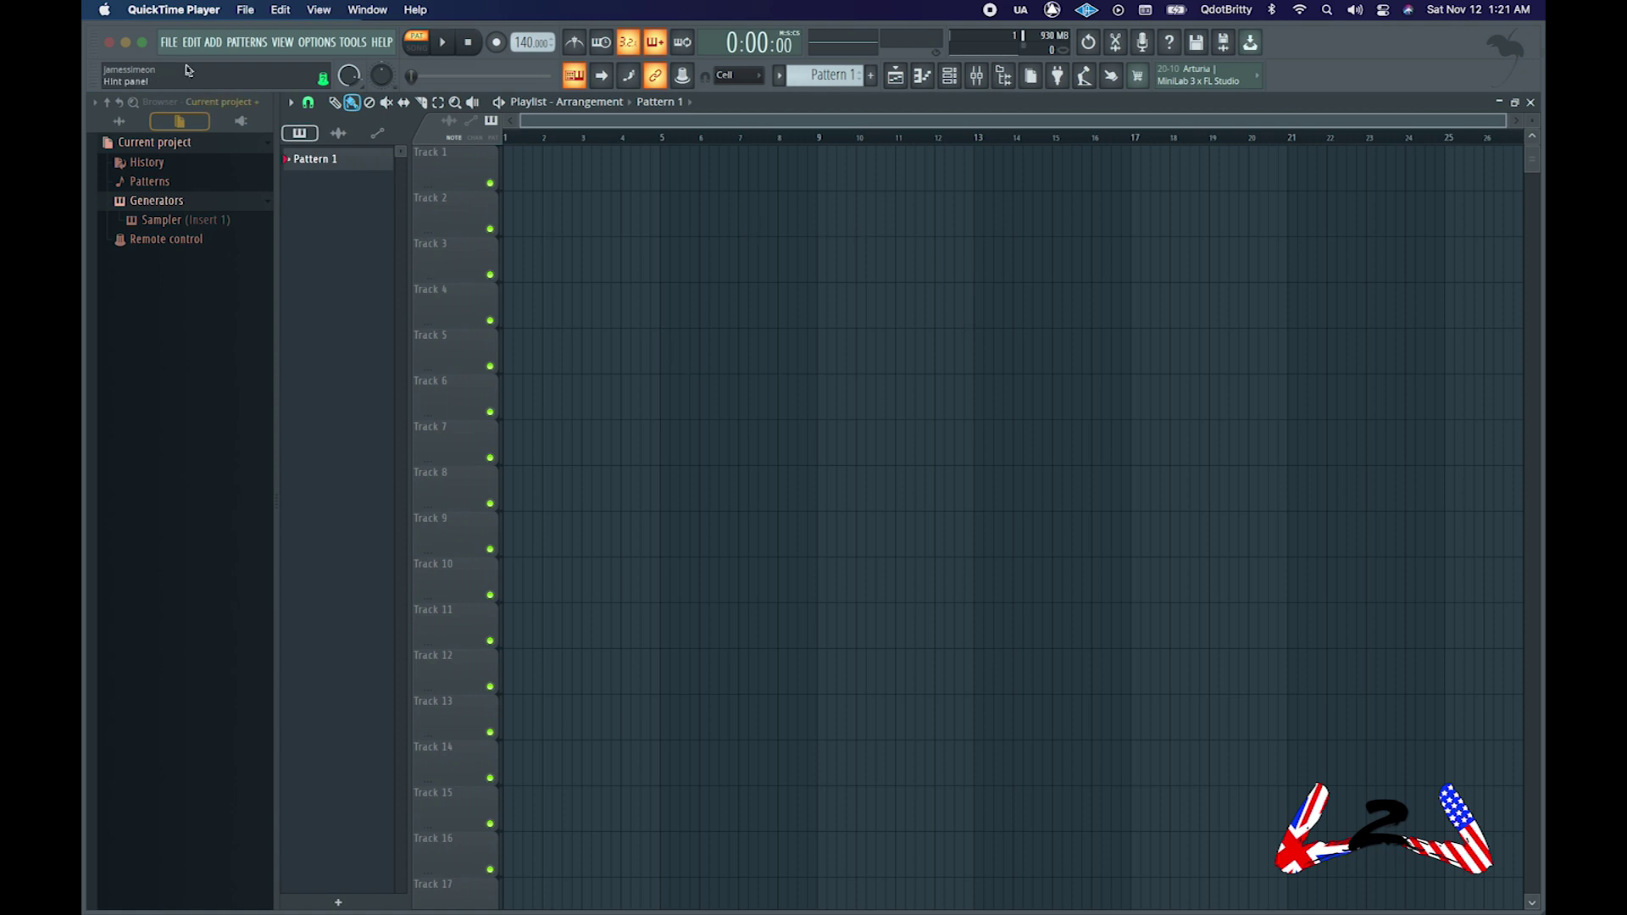
Open the recent project "140BPM I'm Here Now.flp" and bring up its channel rack.
click(169, 43)
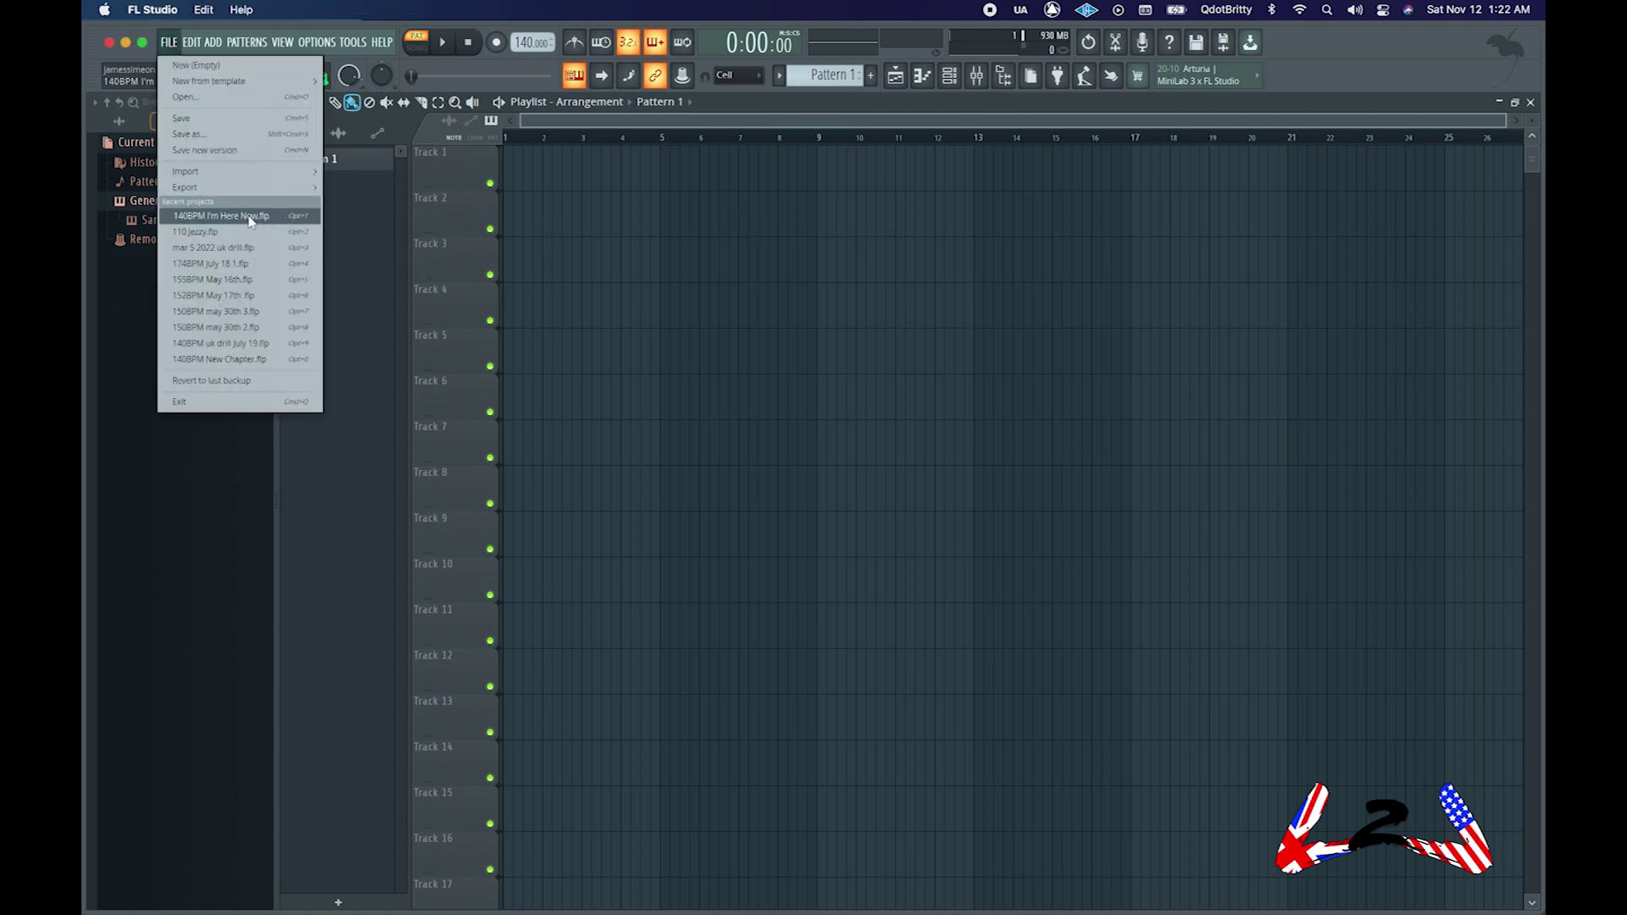
click(251, 217)
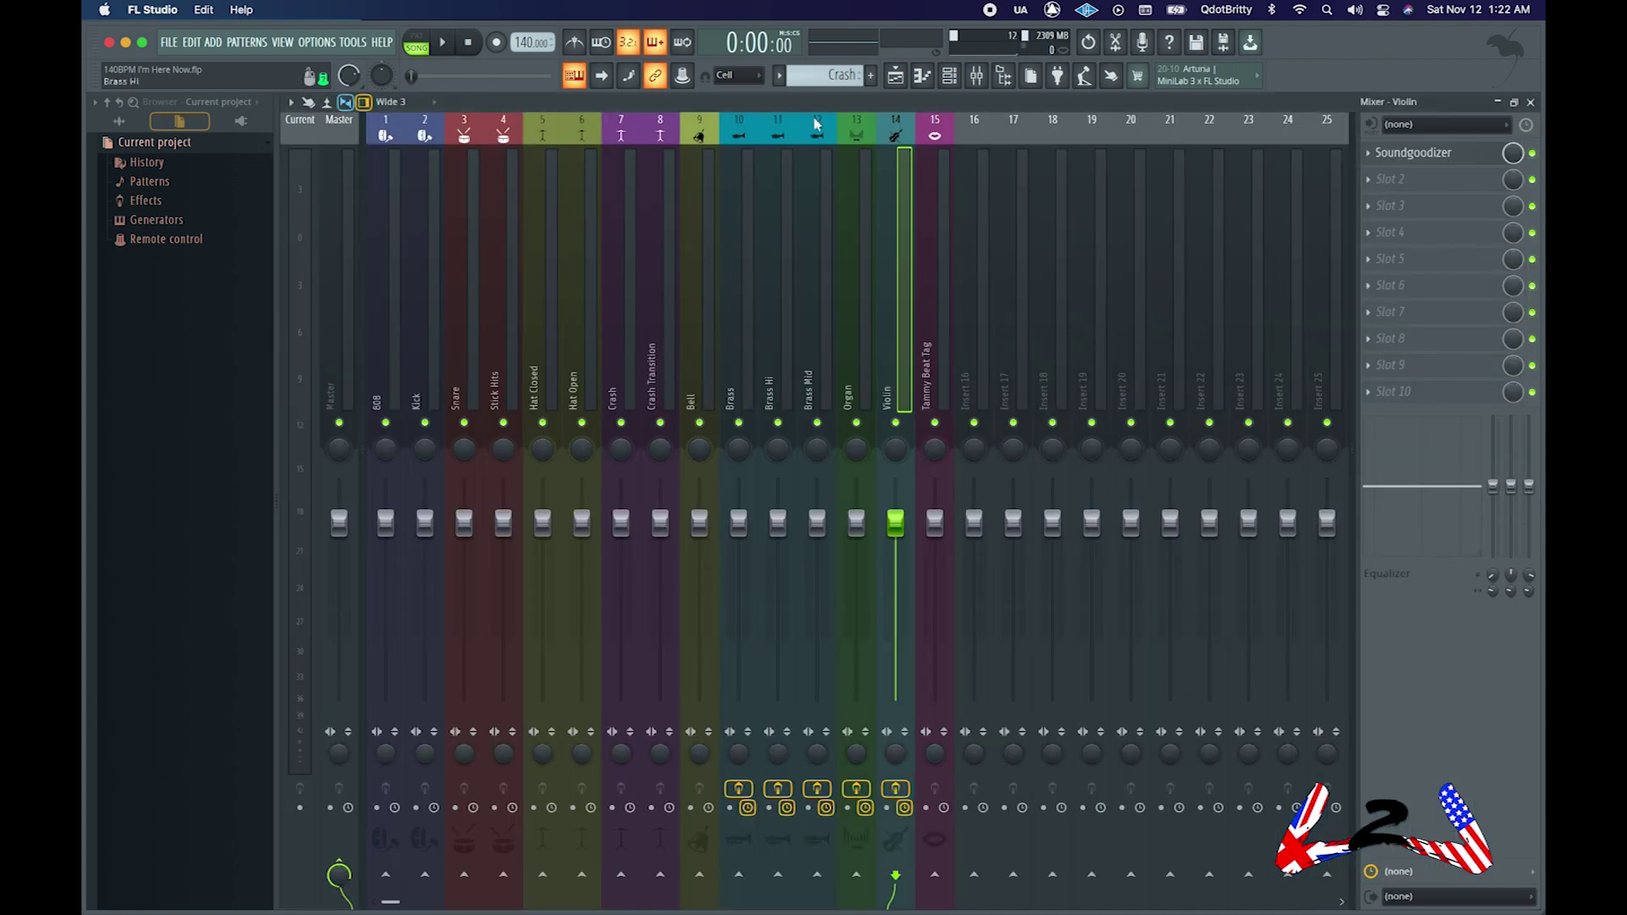
click(977, 77)
click(925, 76)
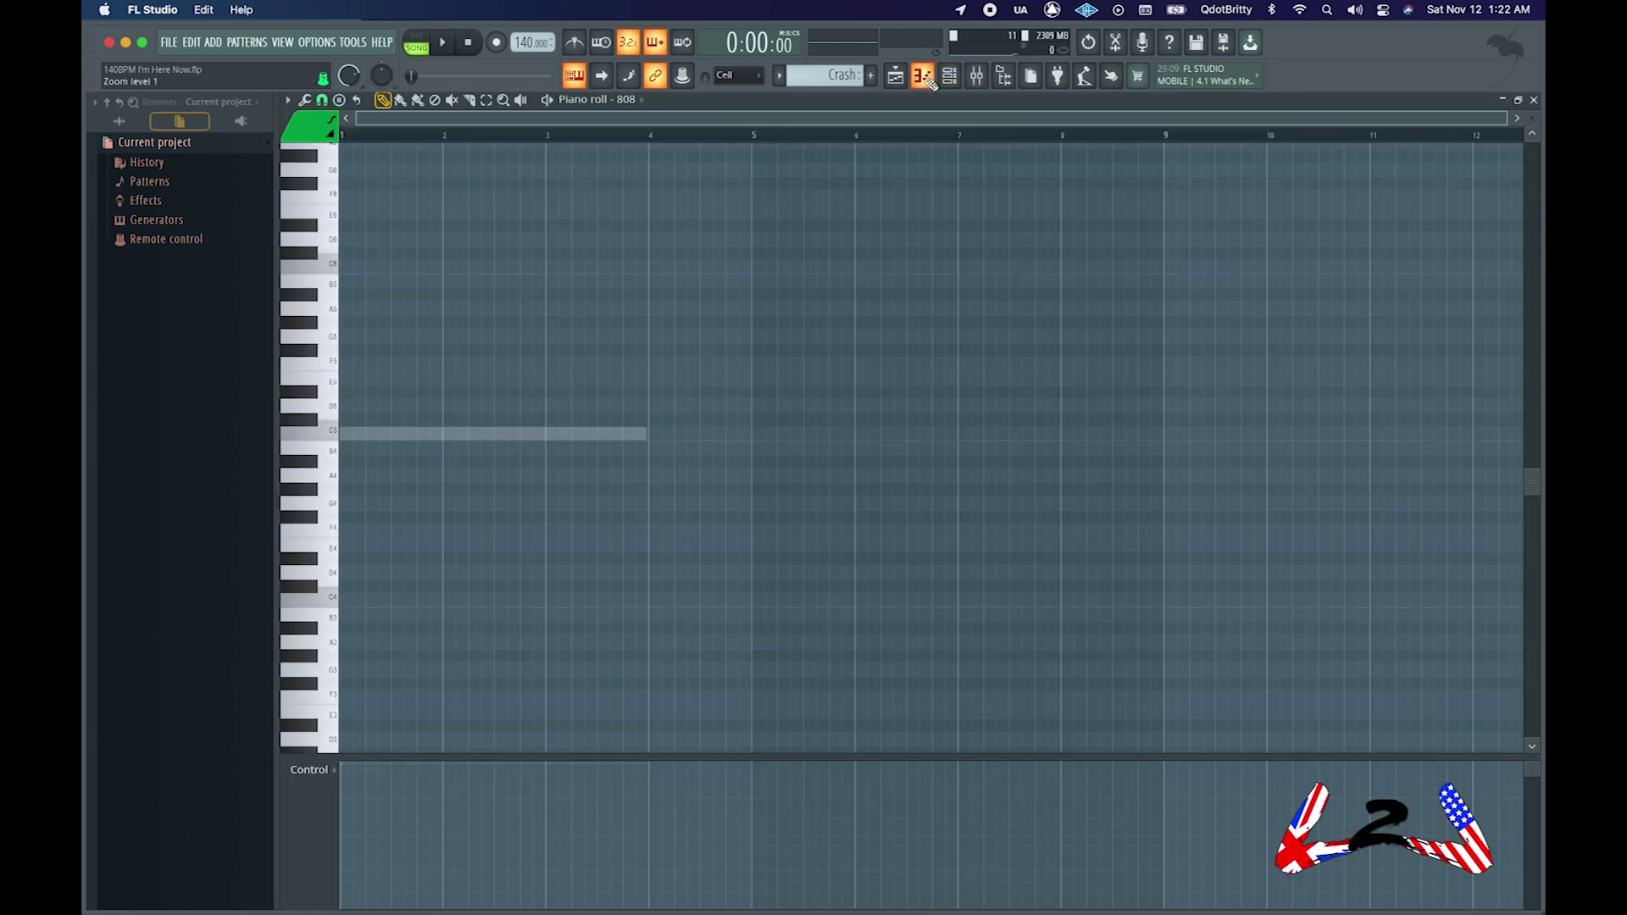
click(949, 76)
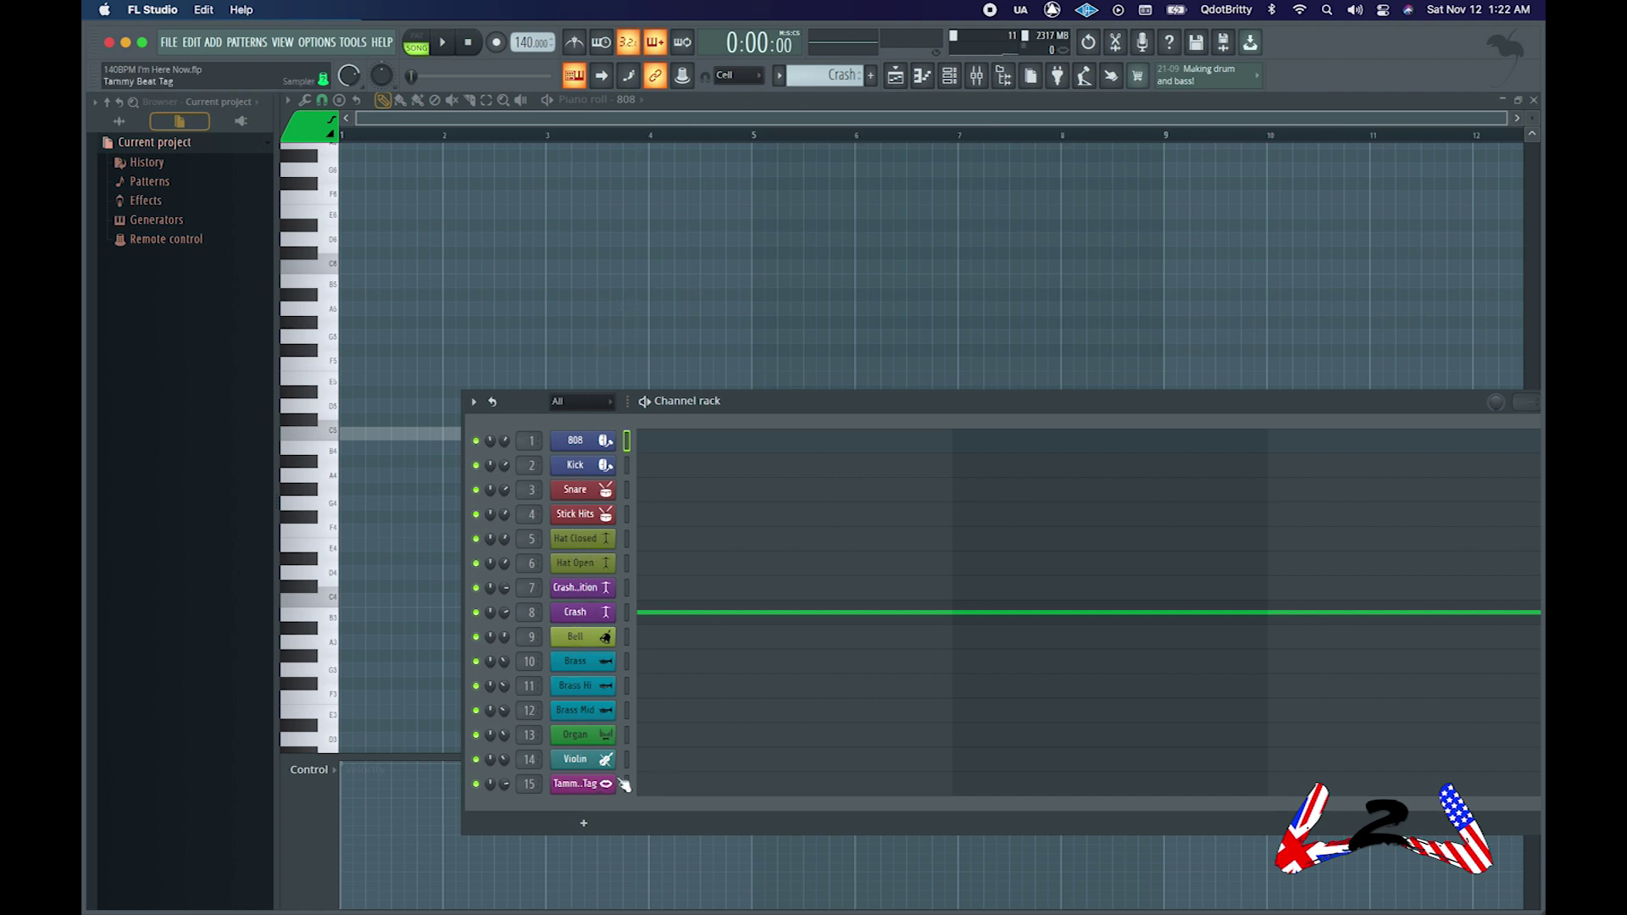
Examine the effect slots of the Brass, Brass Hi, Brass Mid, Organ, Violin and Bell mixer tracks, including Soundgoodizer on Brass Hi.
click(980, 81)
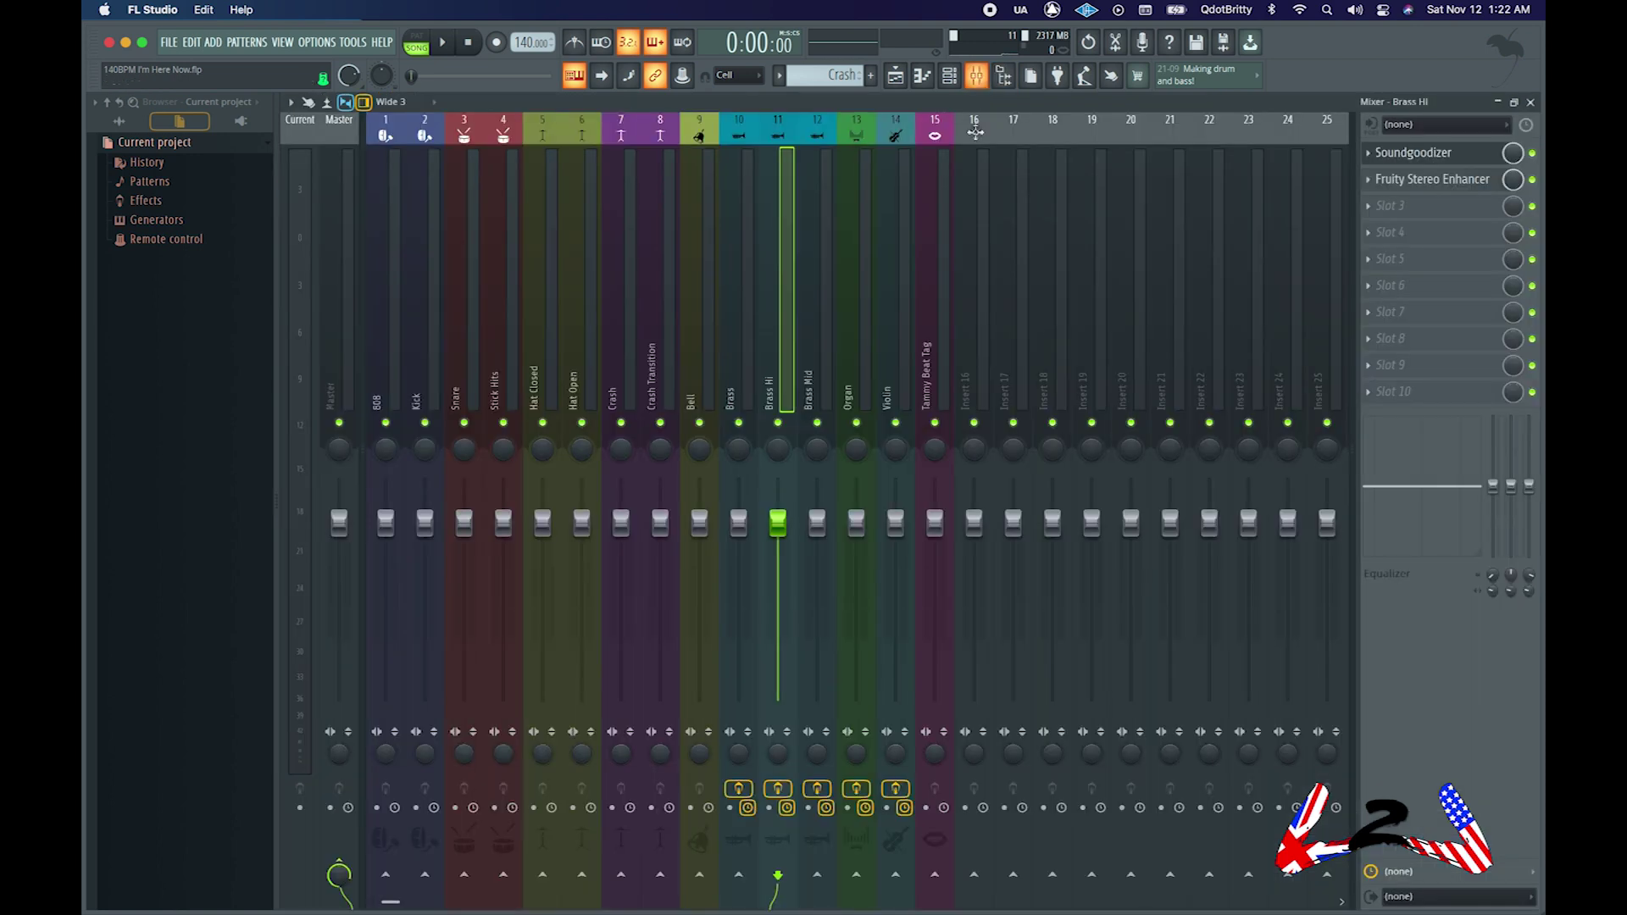
click(750, 375)
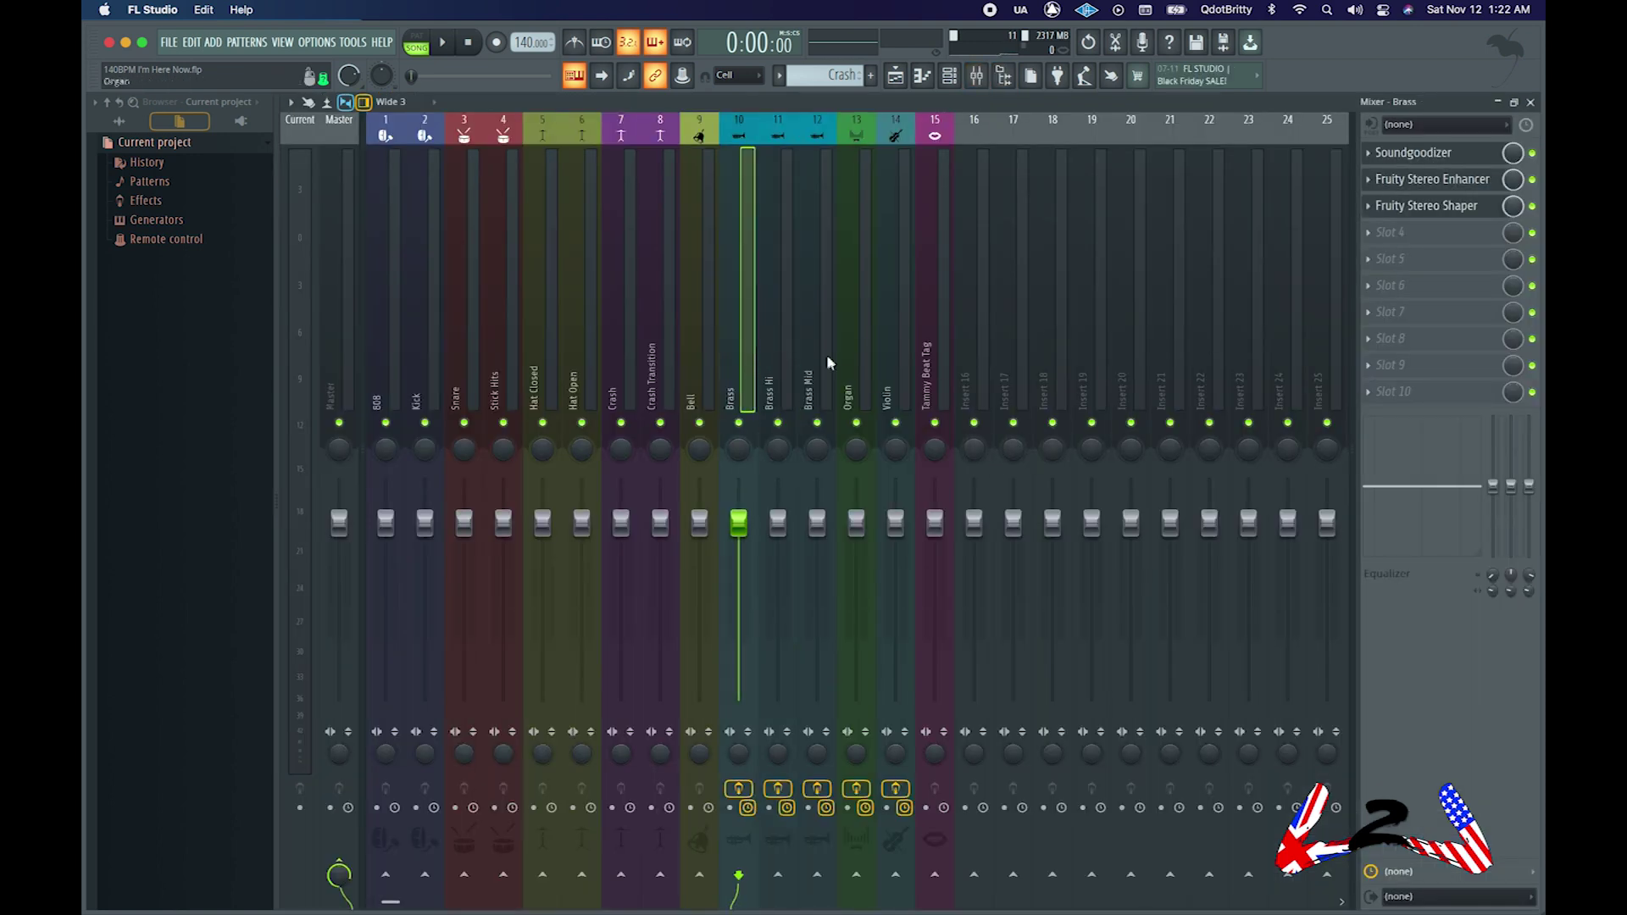
click(782, 356)
click(820, 339)
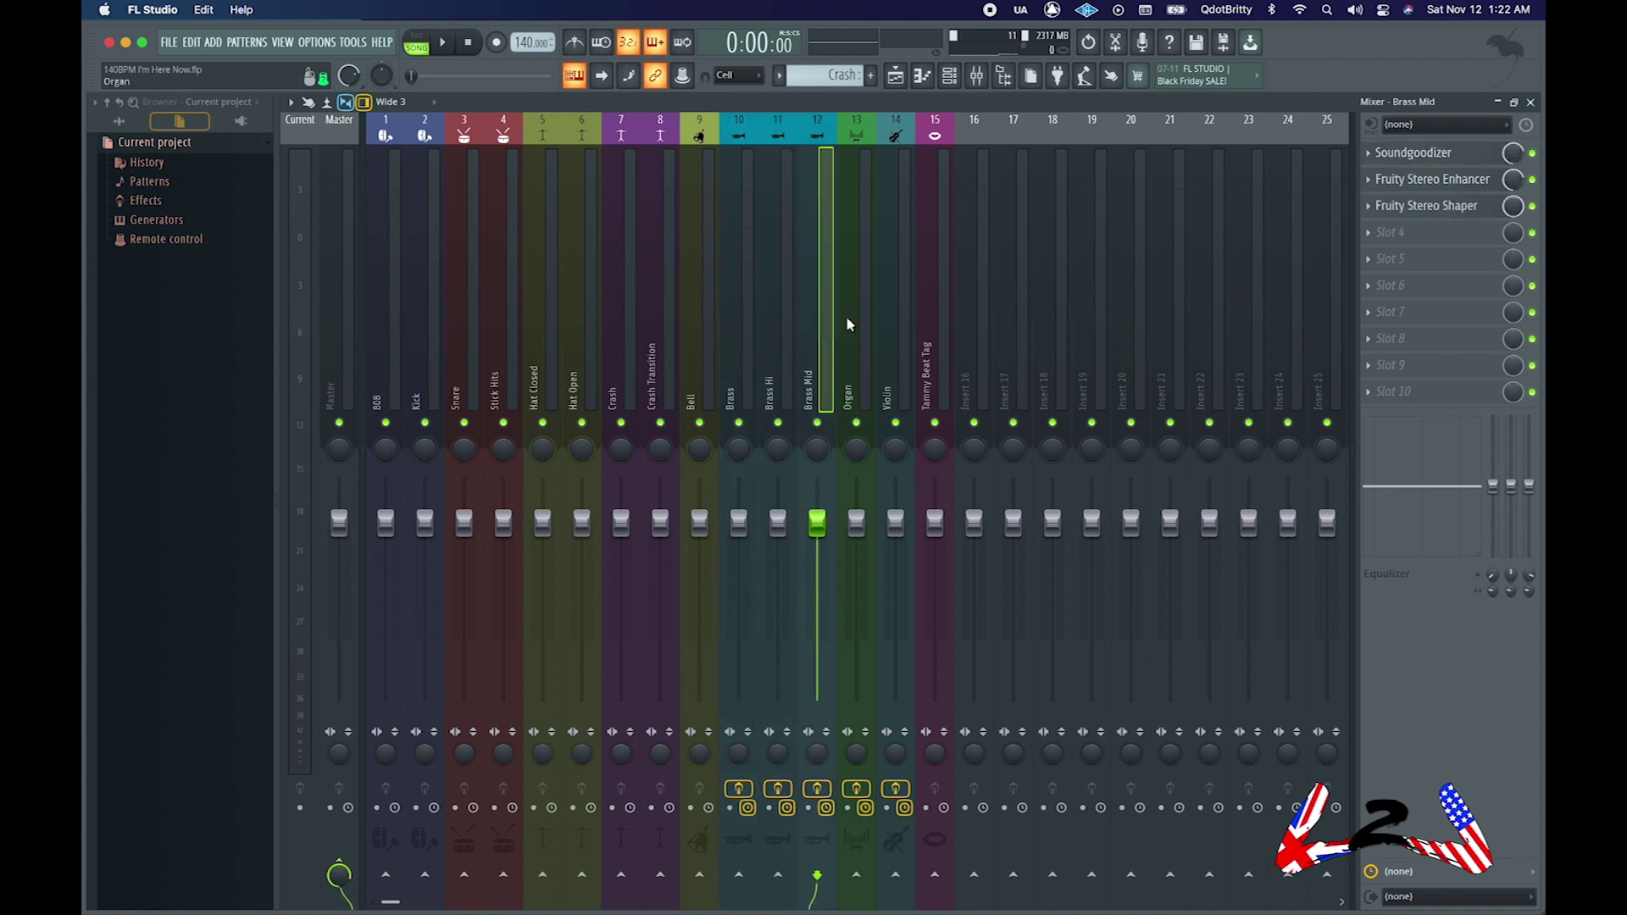
click(857, 320)
click(890, 310)
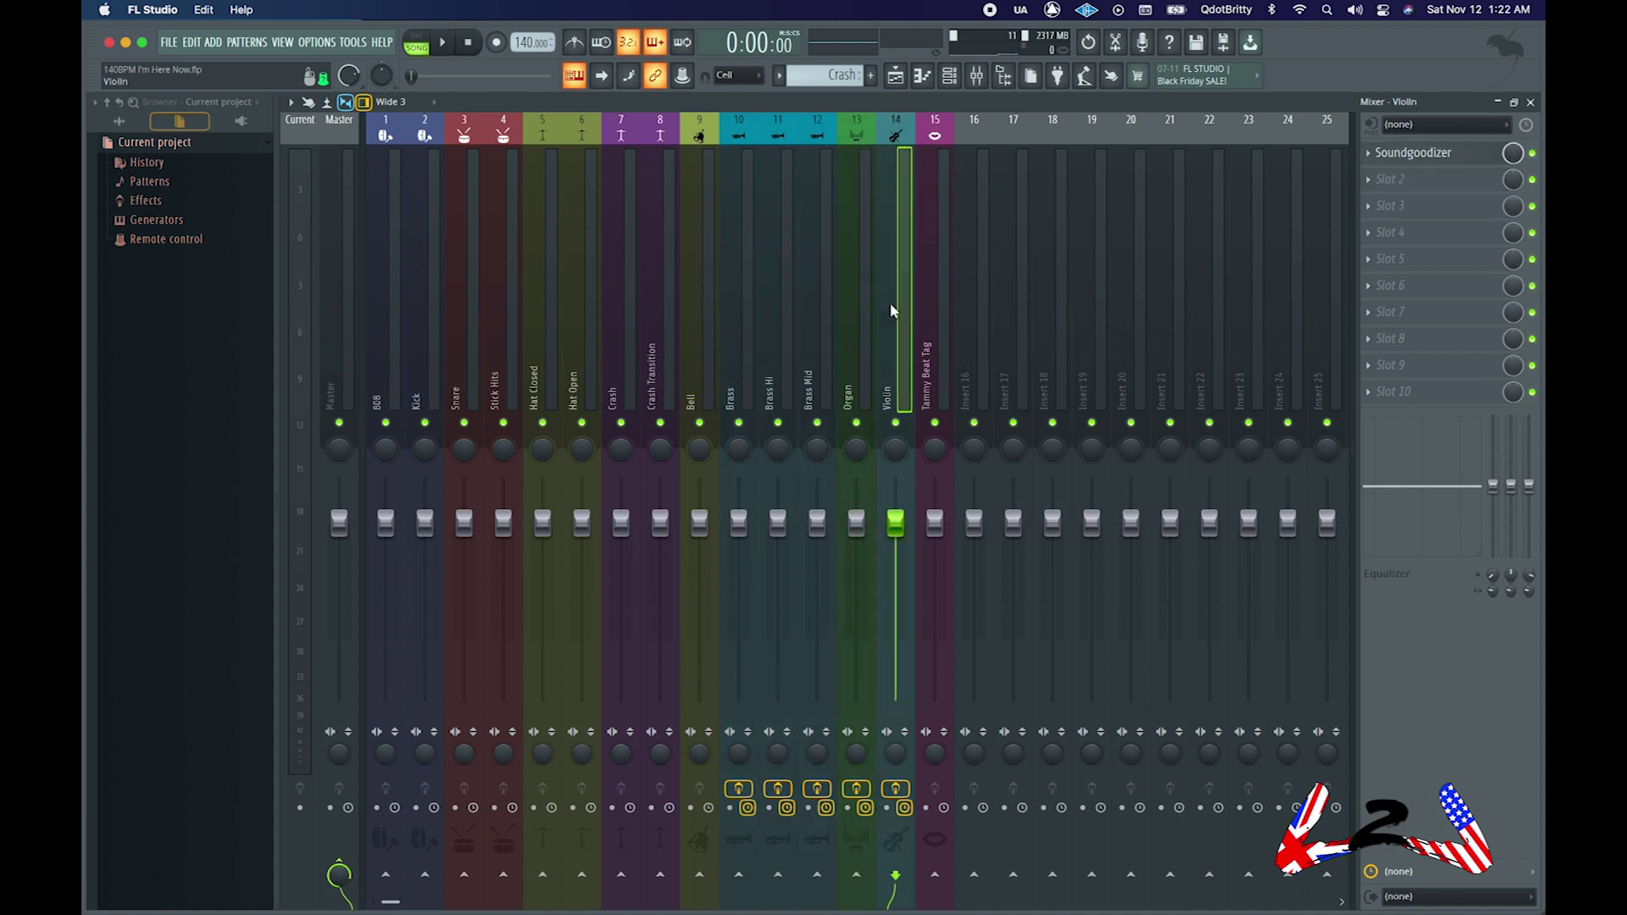
click(860, 303)
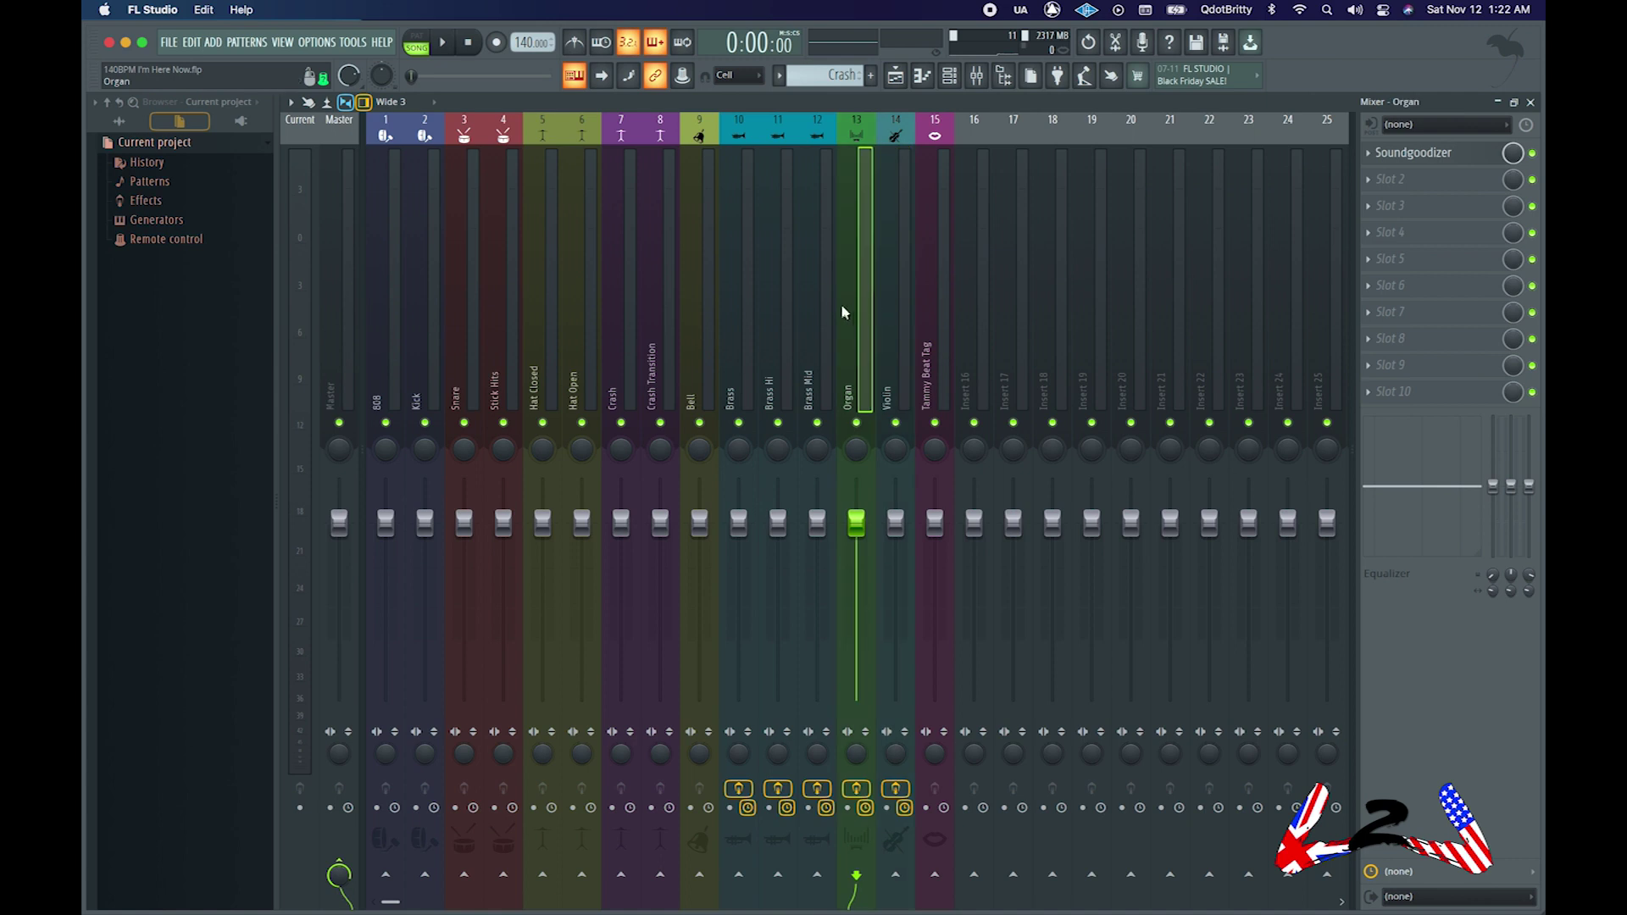
click(818, 307)
click(787, 306)
click(751, 307)
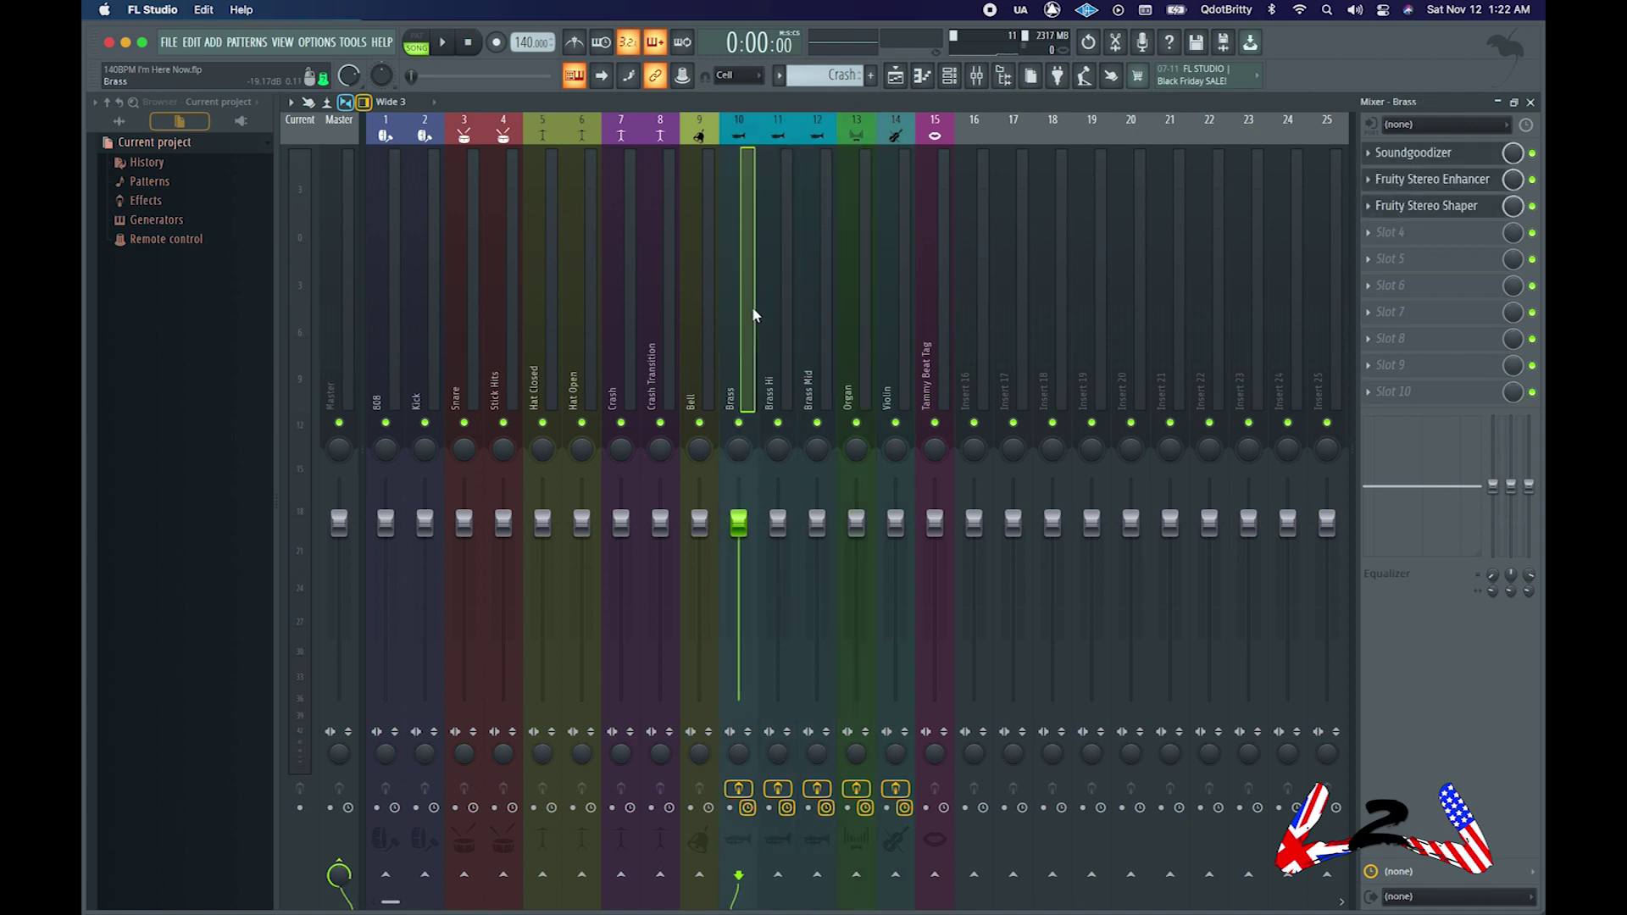
click(696, 301)
click(749, 278)
click(781, 273)
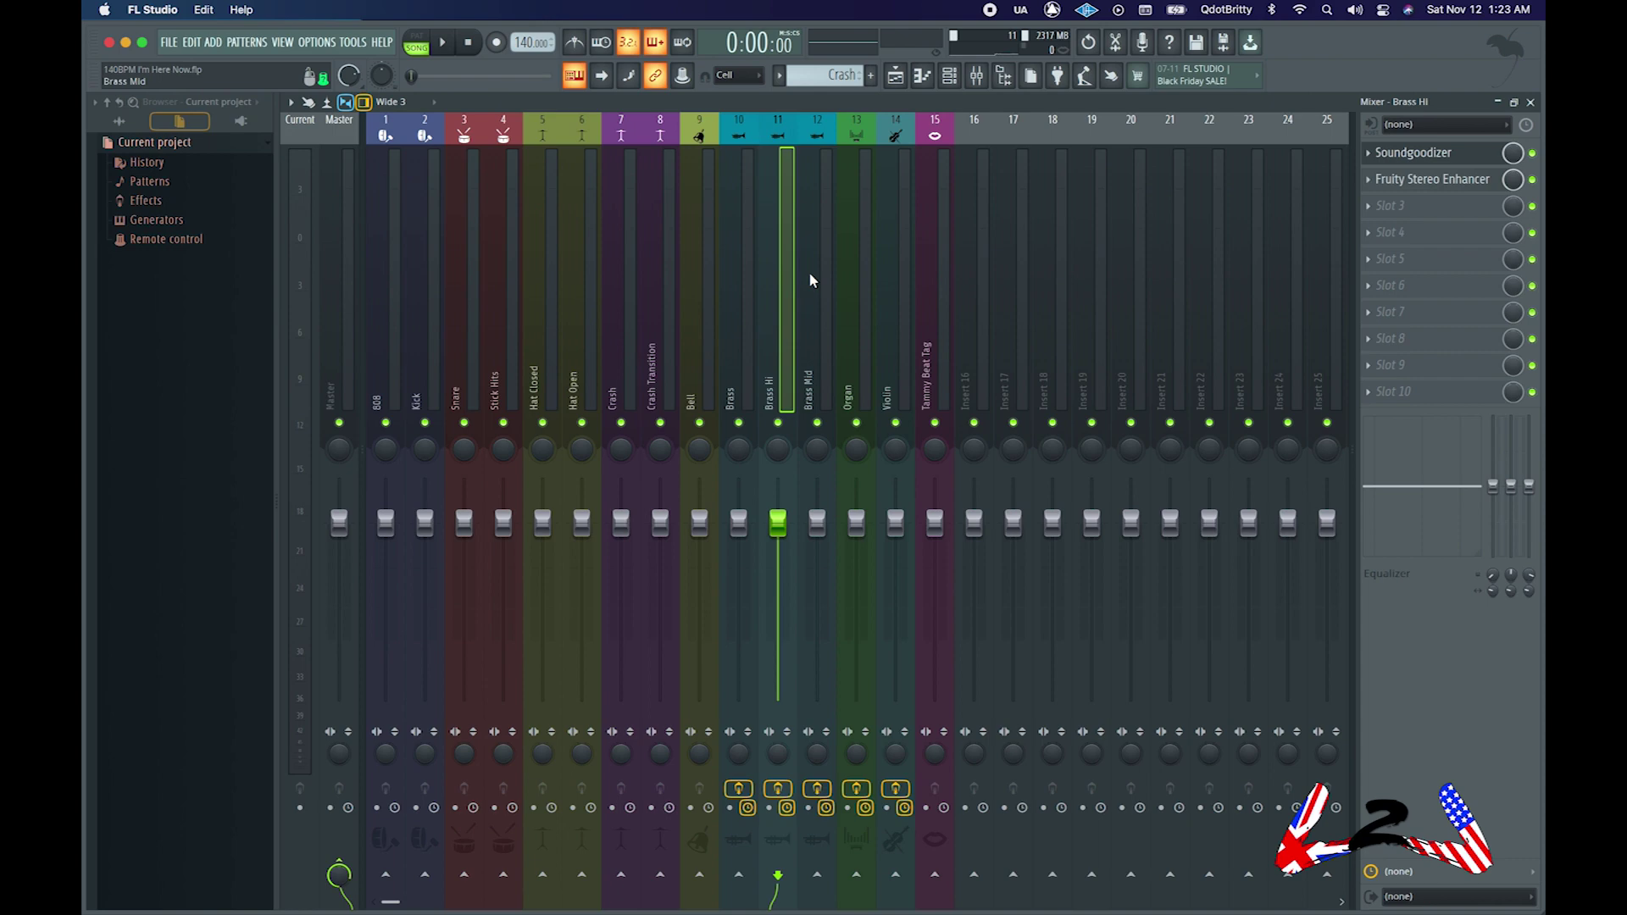
click(1415, 155)
click(1415, 155)
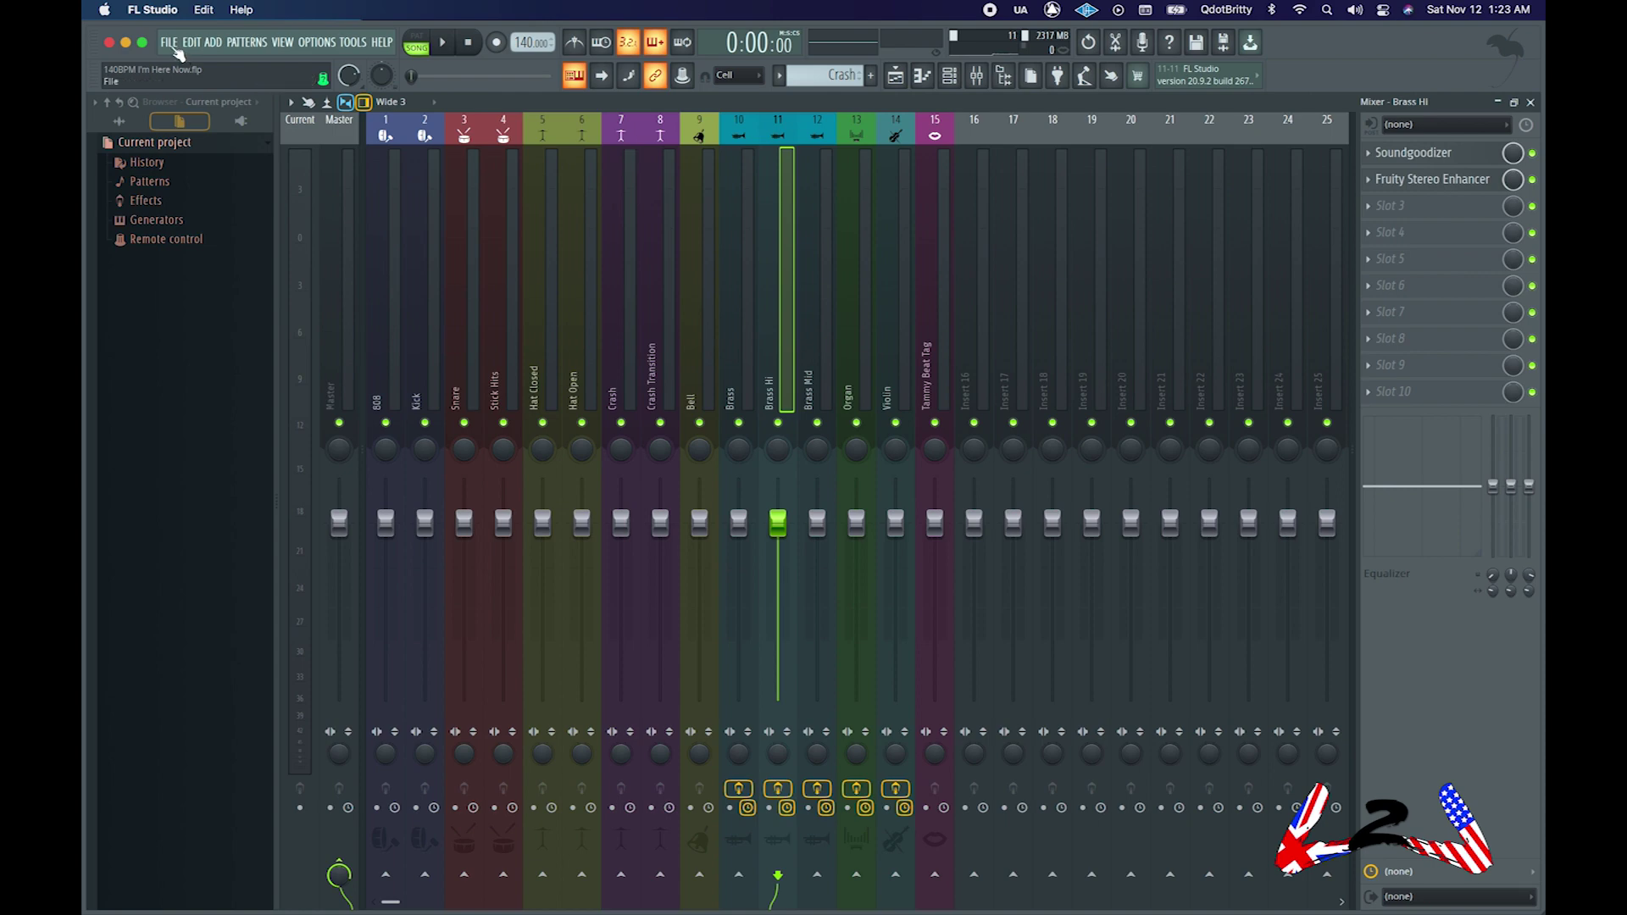
Show the complete song arrangement in the playlist and play it from the start.
click(929, 77)
click(922, 76)
click(894, 75)
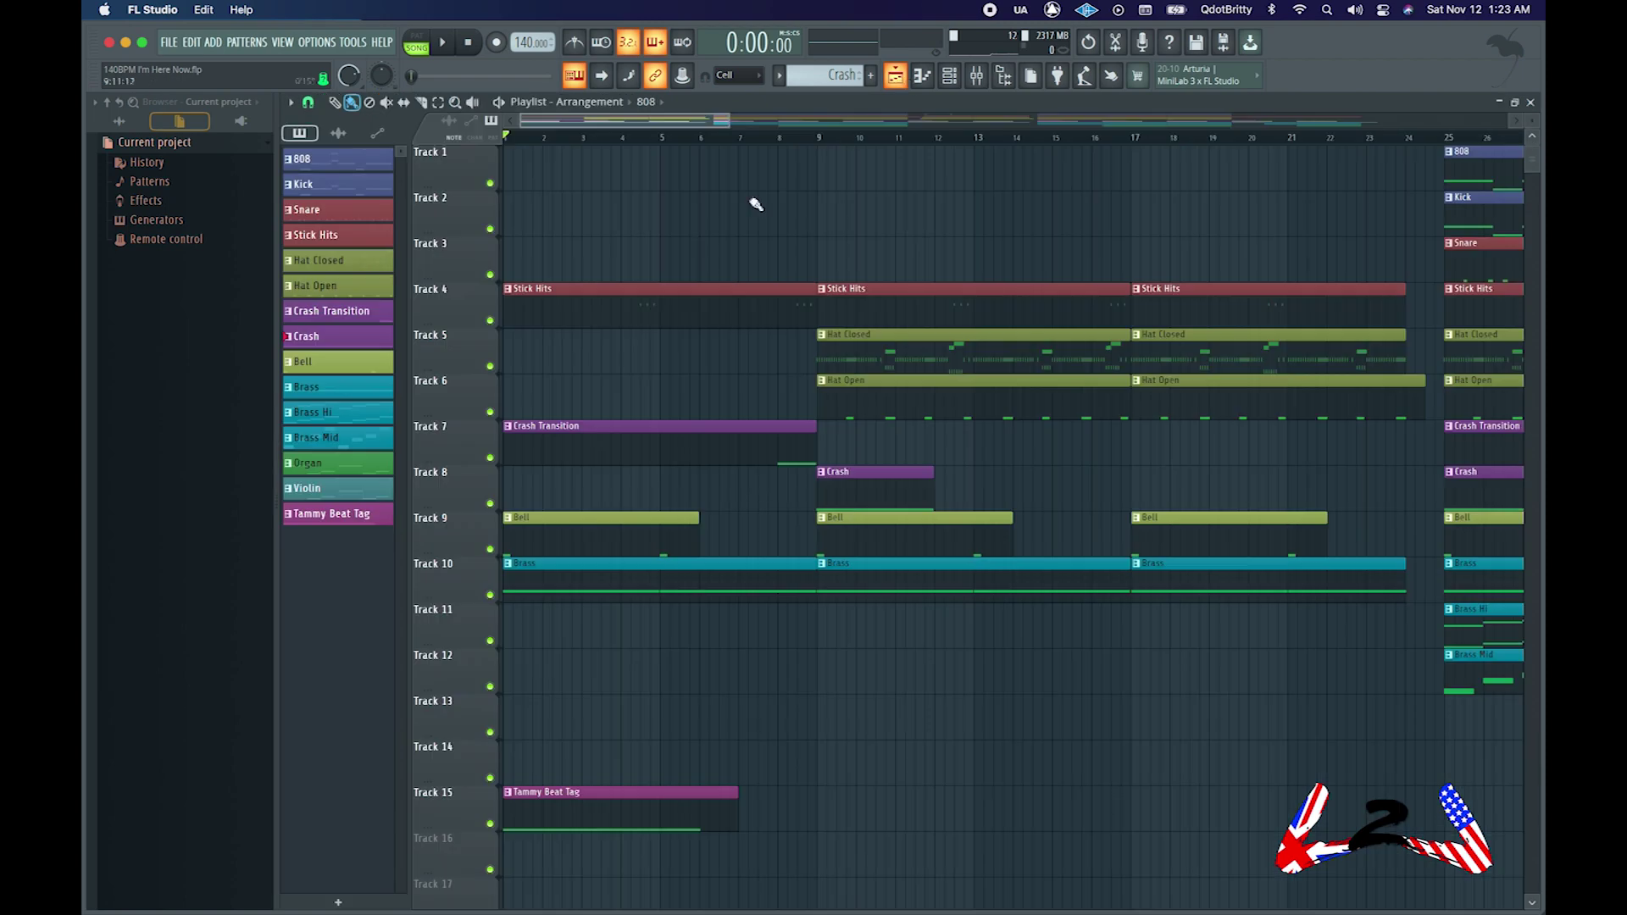
drag(725, 118, 1516, 118)
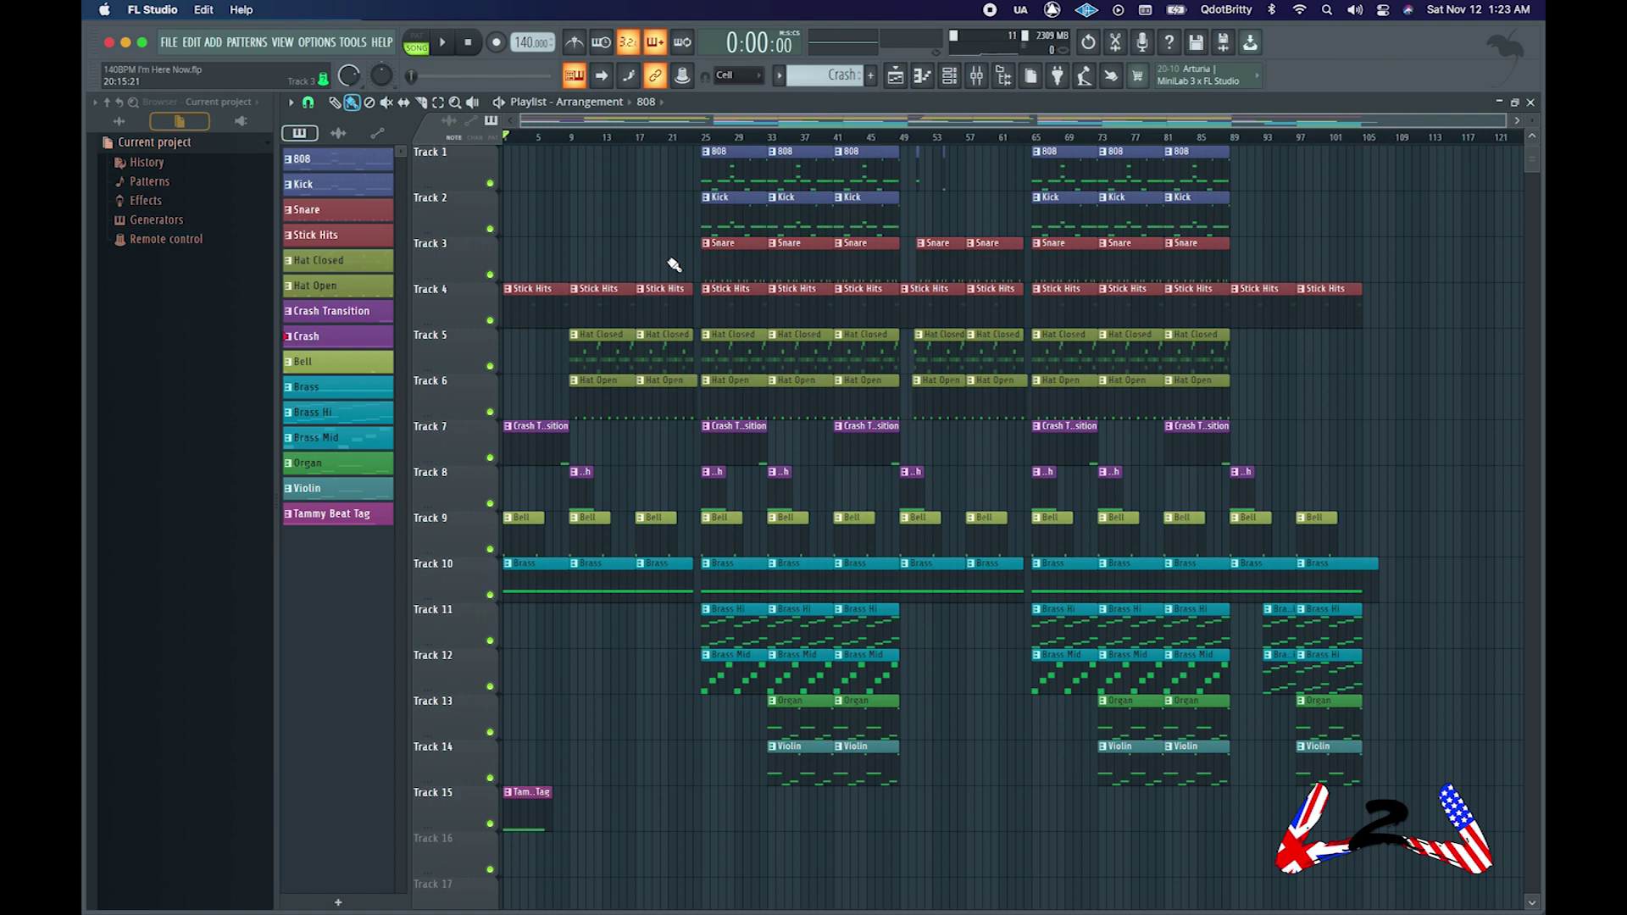
key(space)
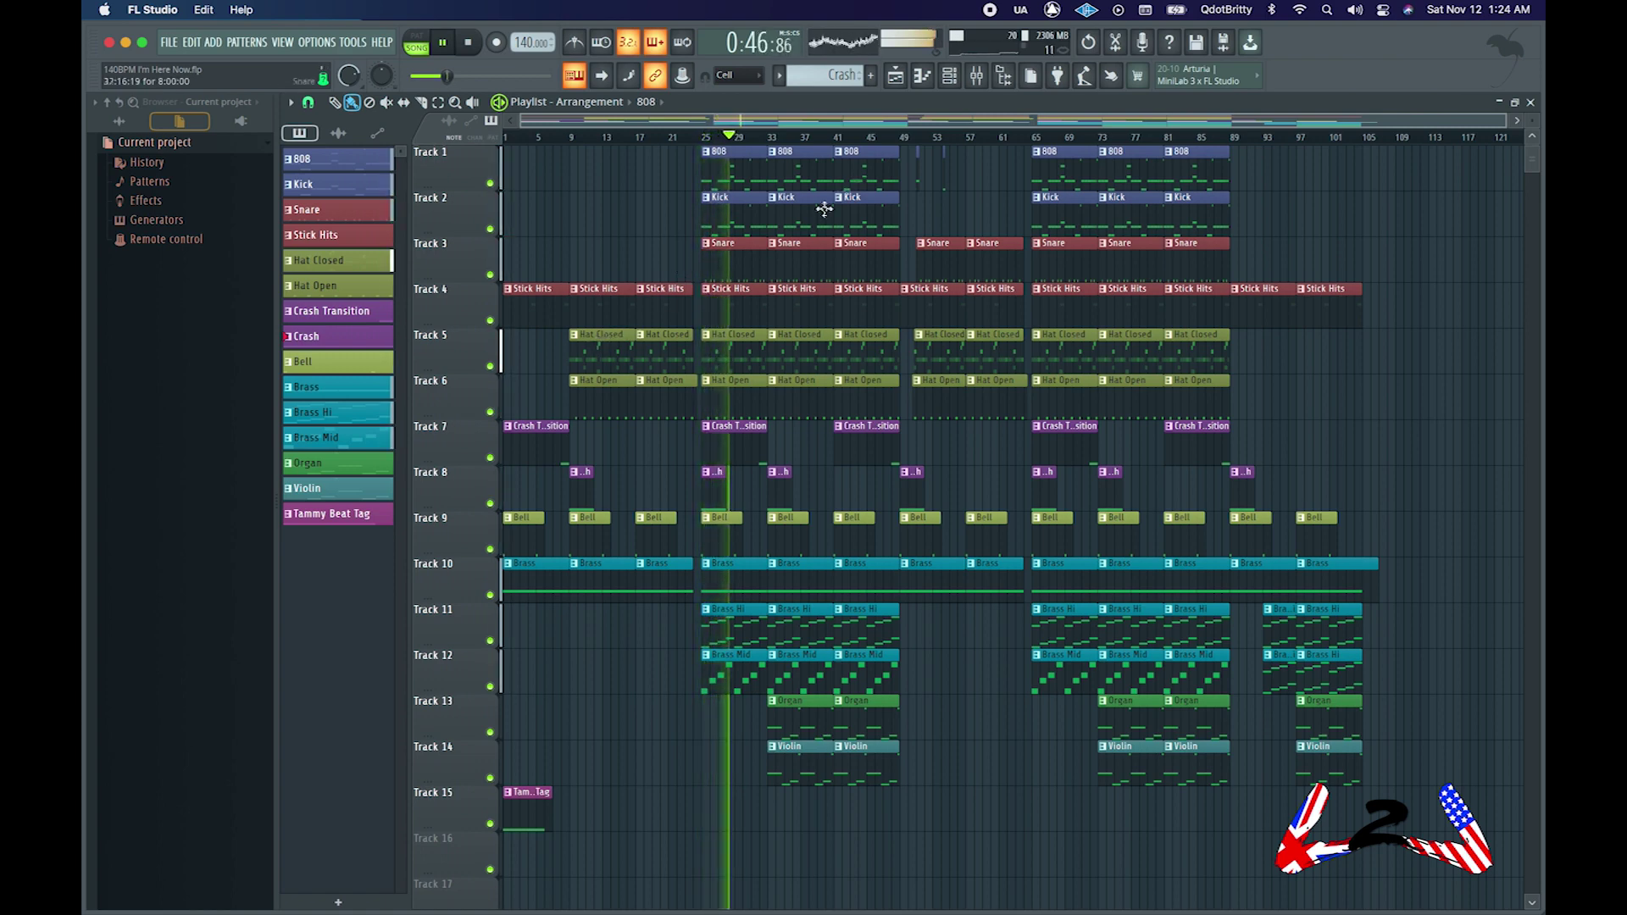
Check the mixer levels and effect slots of the master, drum, brass and organ tracks while the song plays.
click(981, 77)
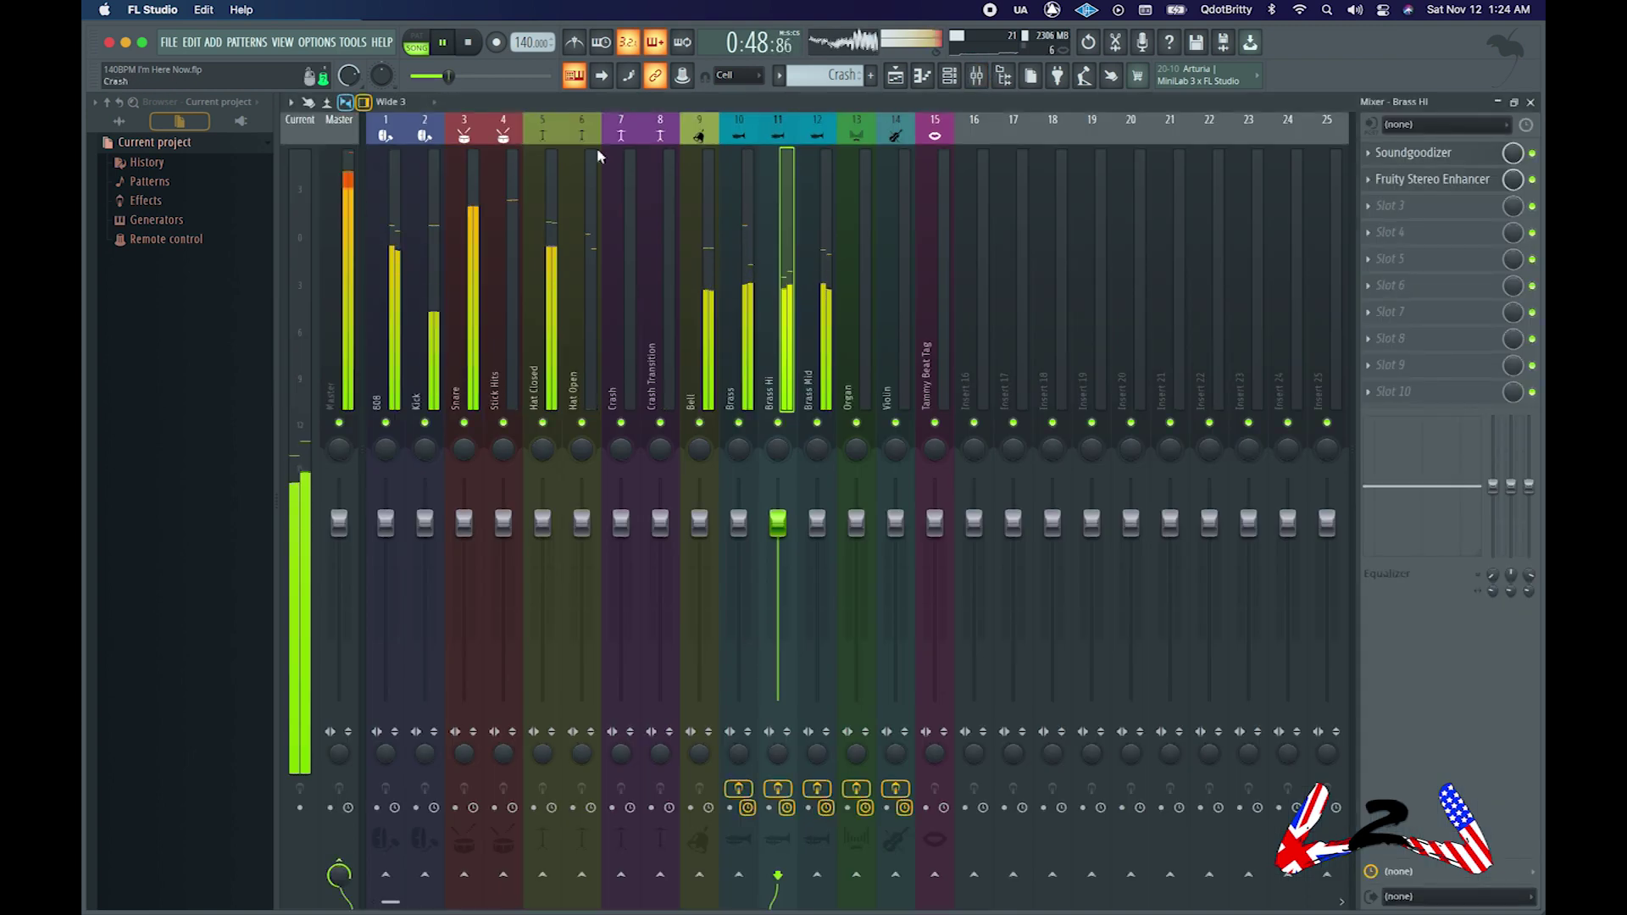
click(347, 271)
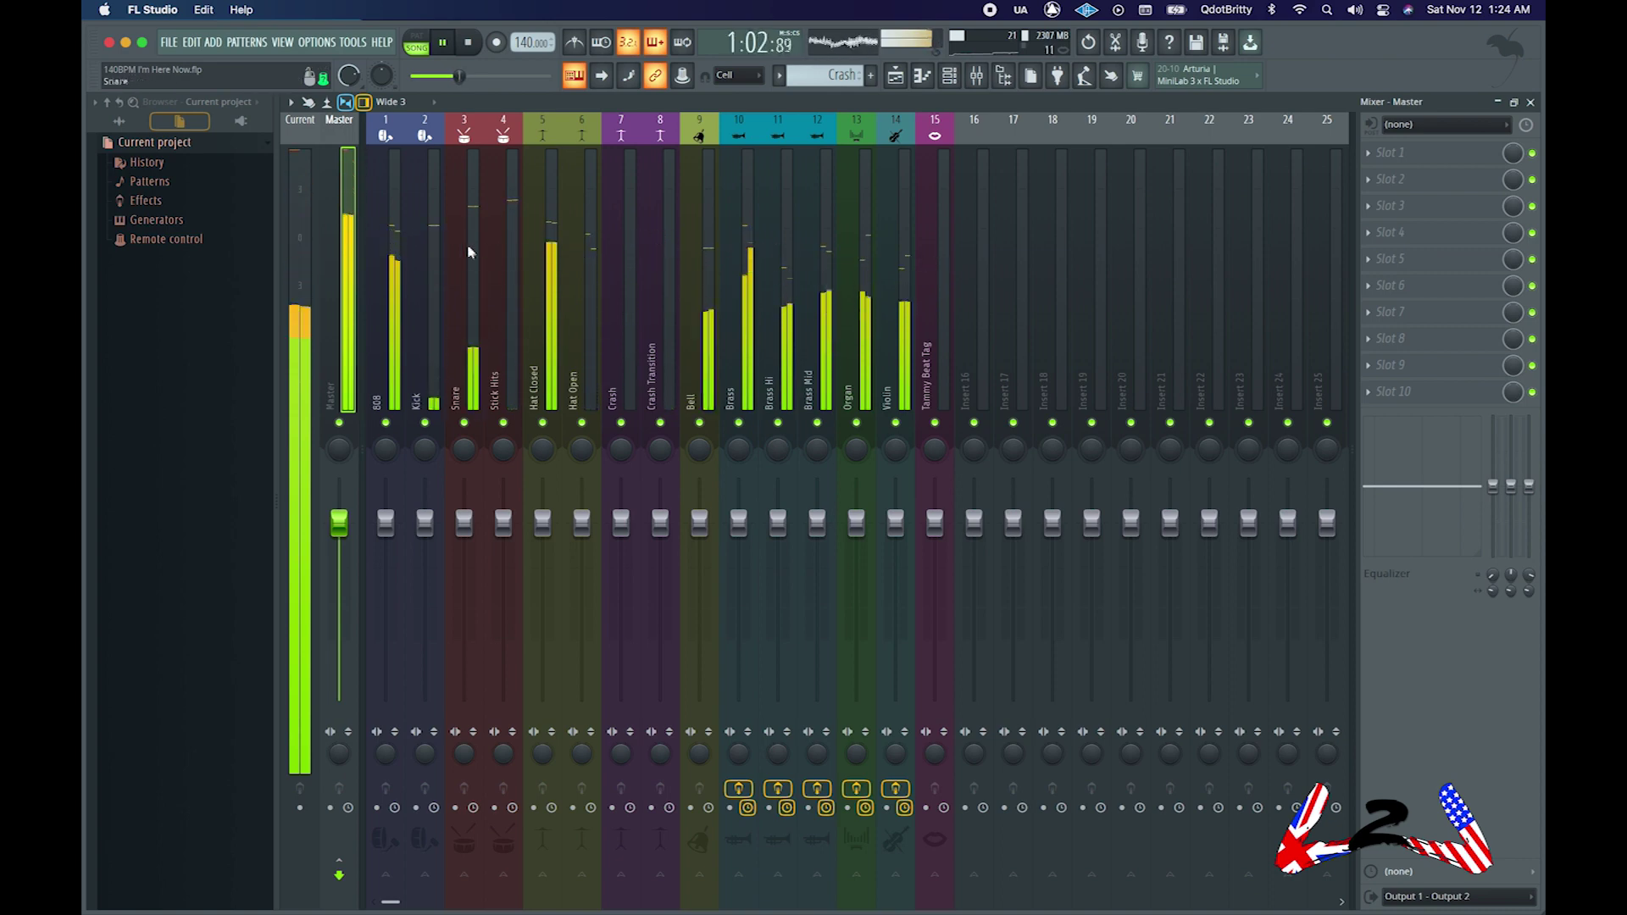
click(376, 231)
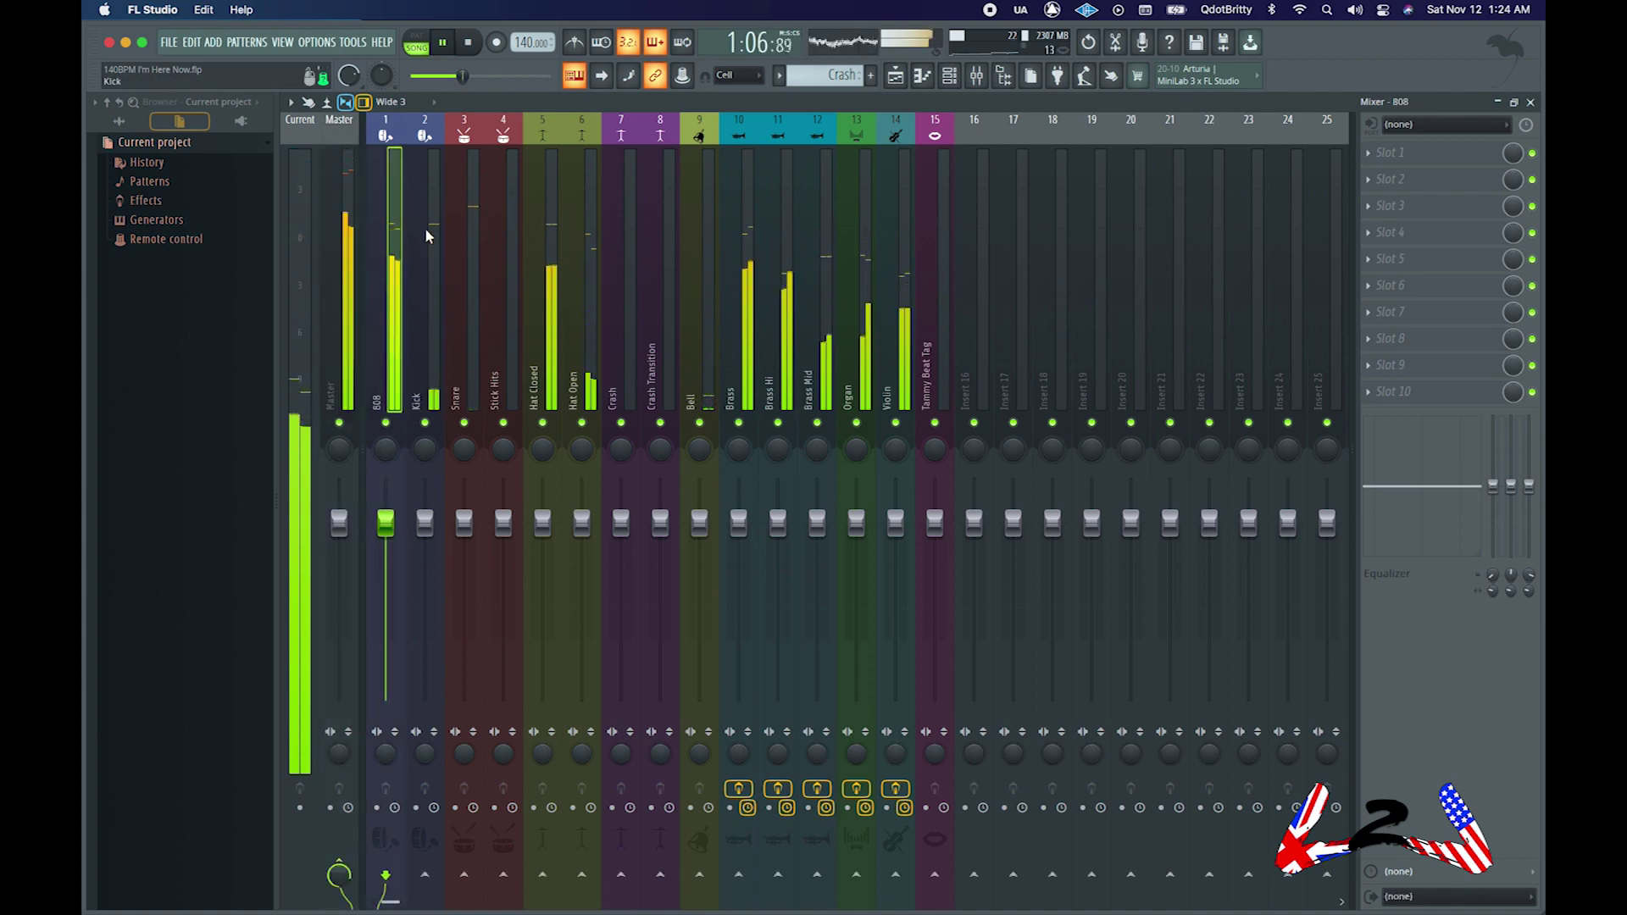
click(428, 236)
click(492, 233)
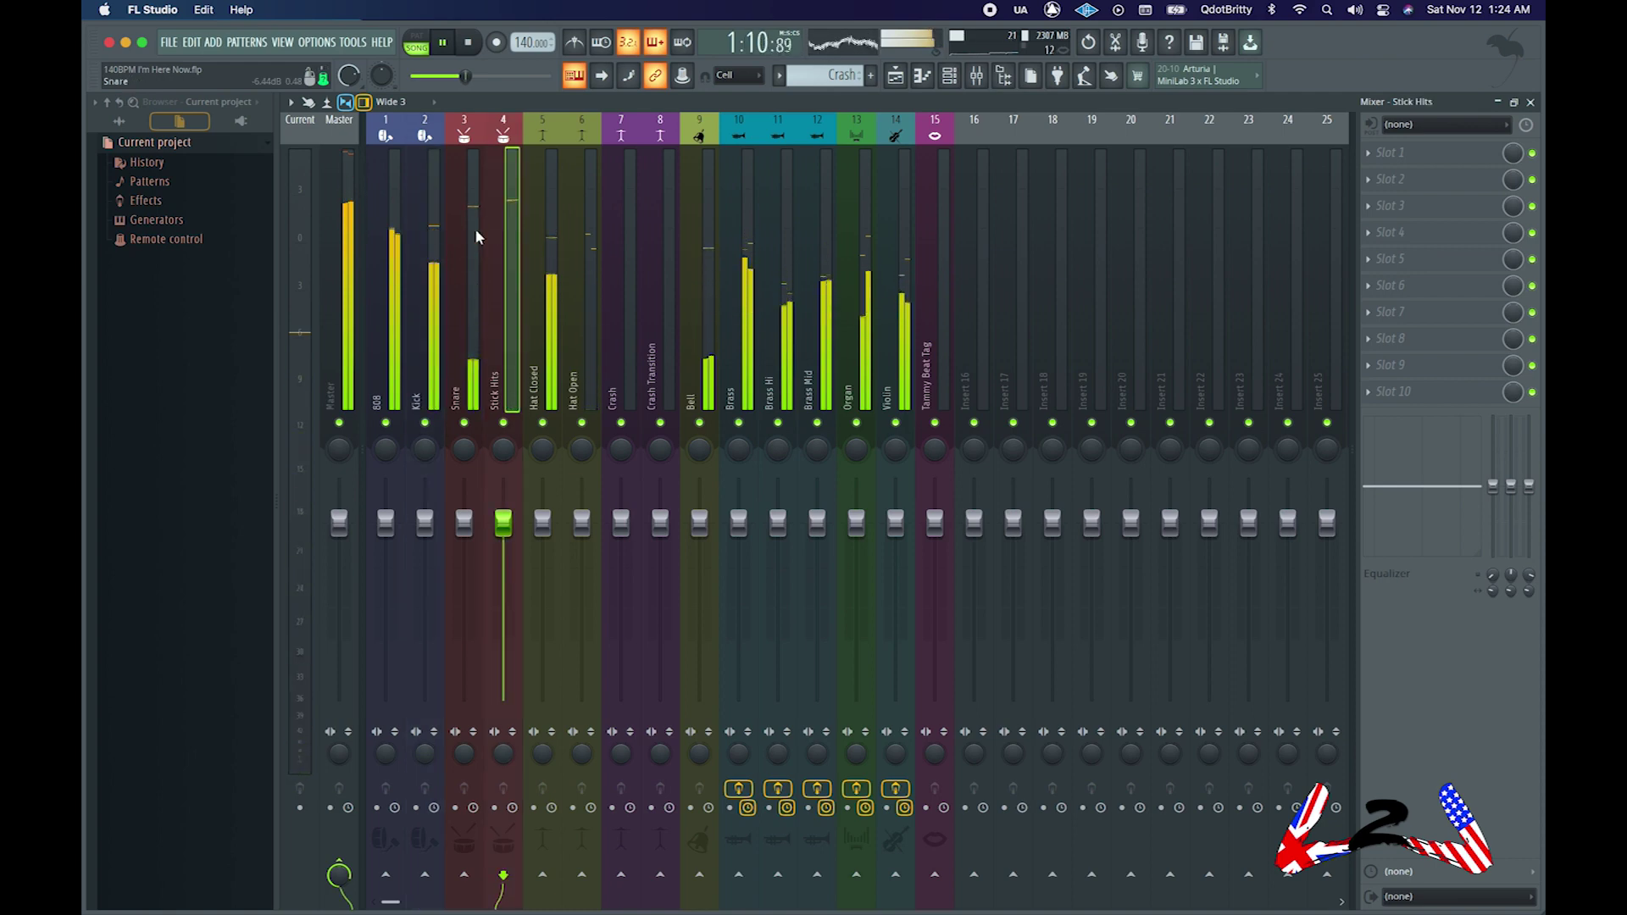
click(475, 227)
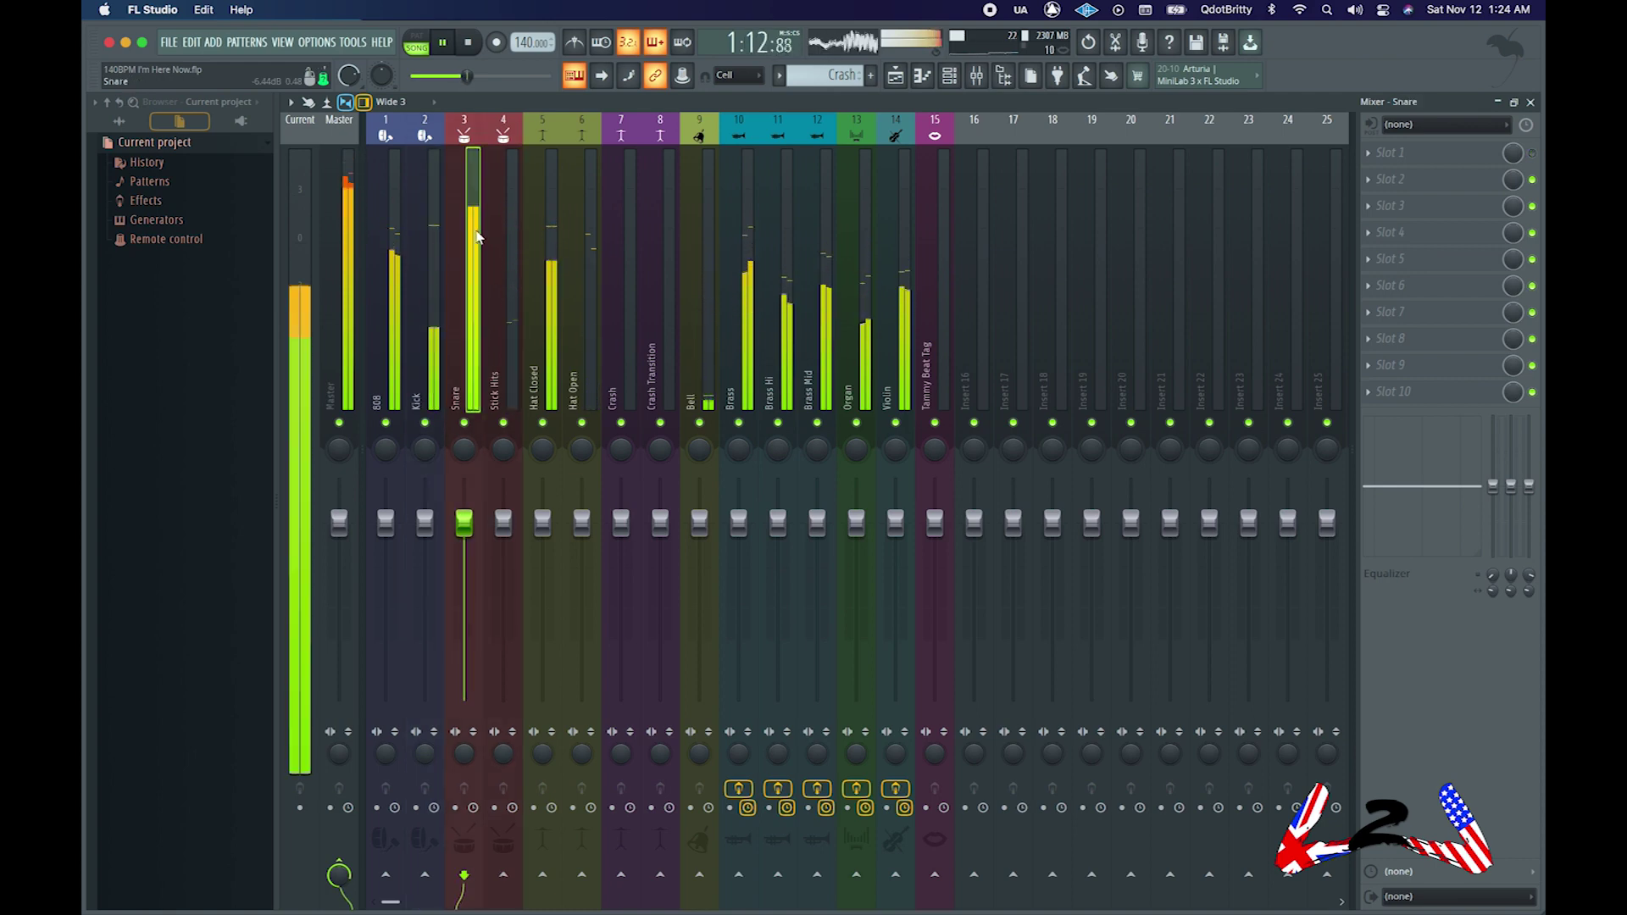
click(746, 246)
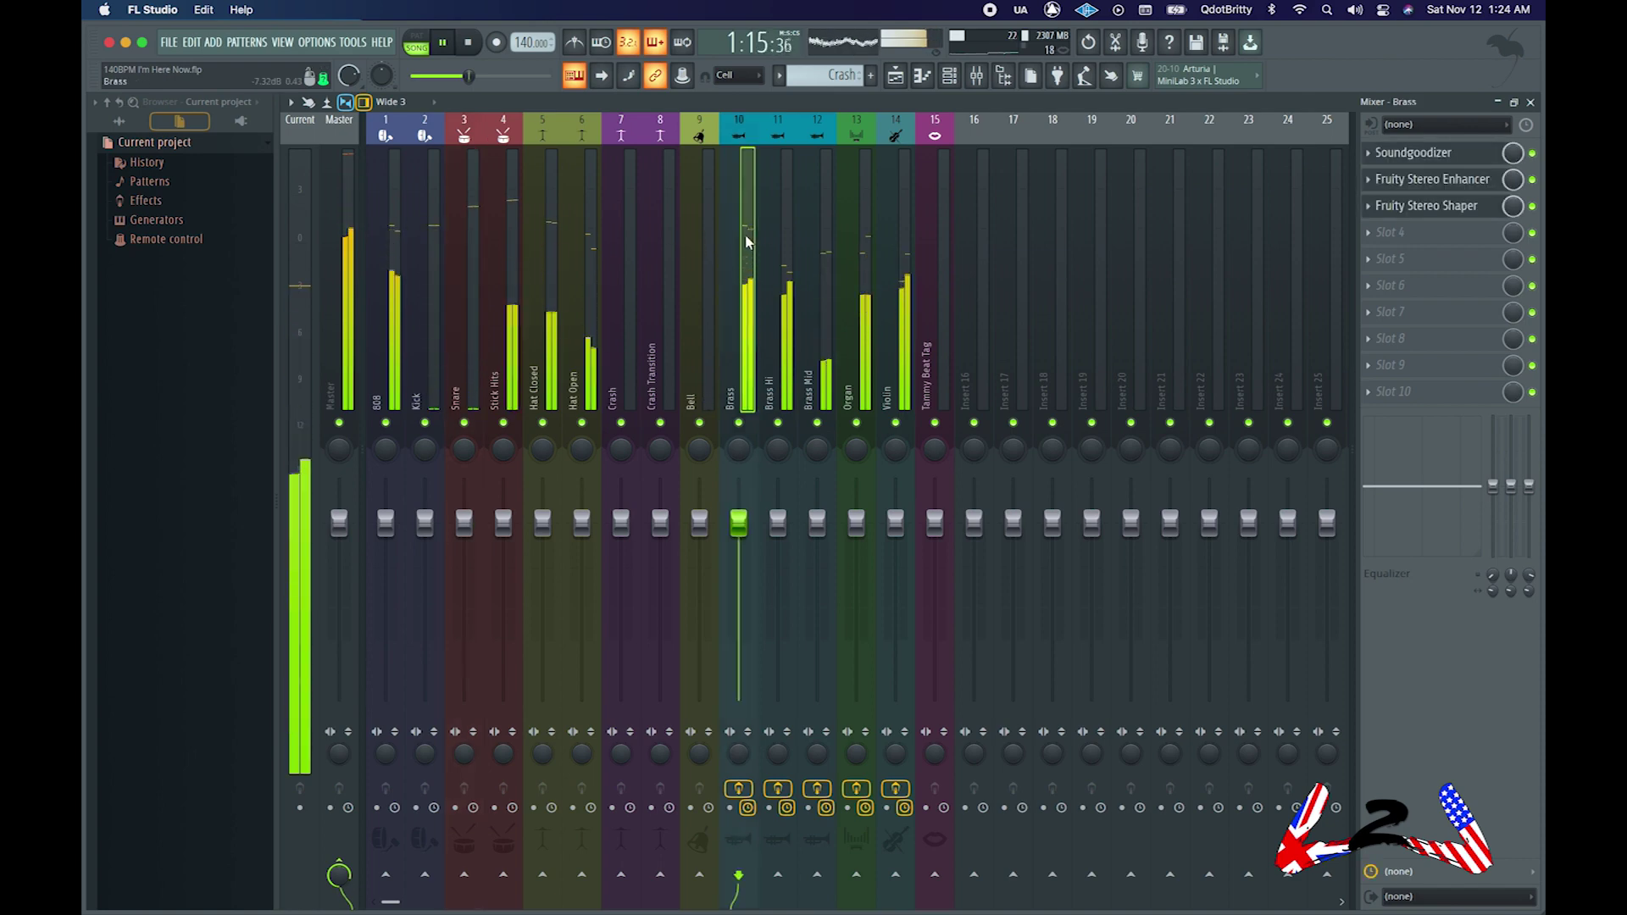
click(786, 263)
click(827, 267)
click(867, 264)
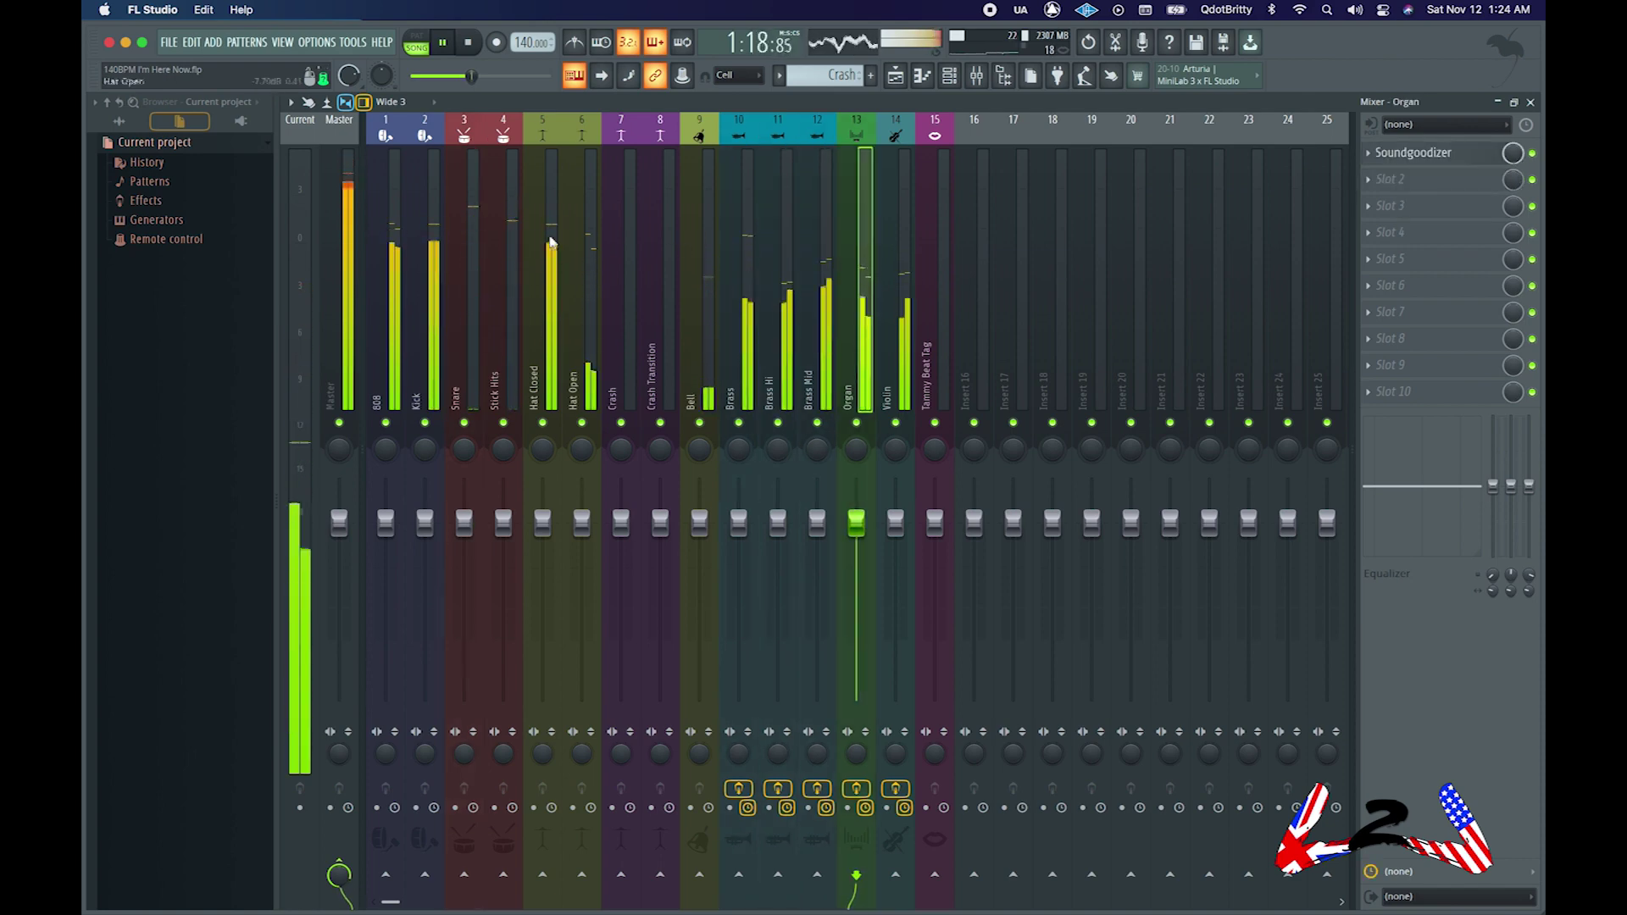
Stop playback and place the channel rack below the mixer's level meters.
click(968, 77)
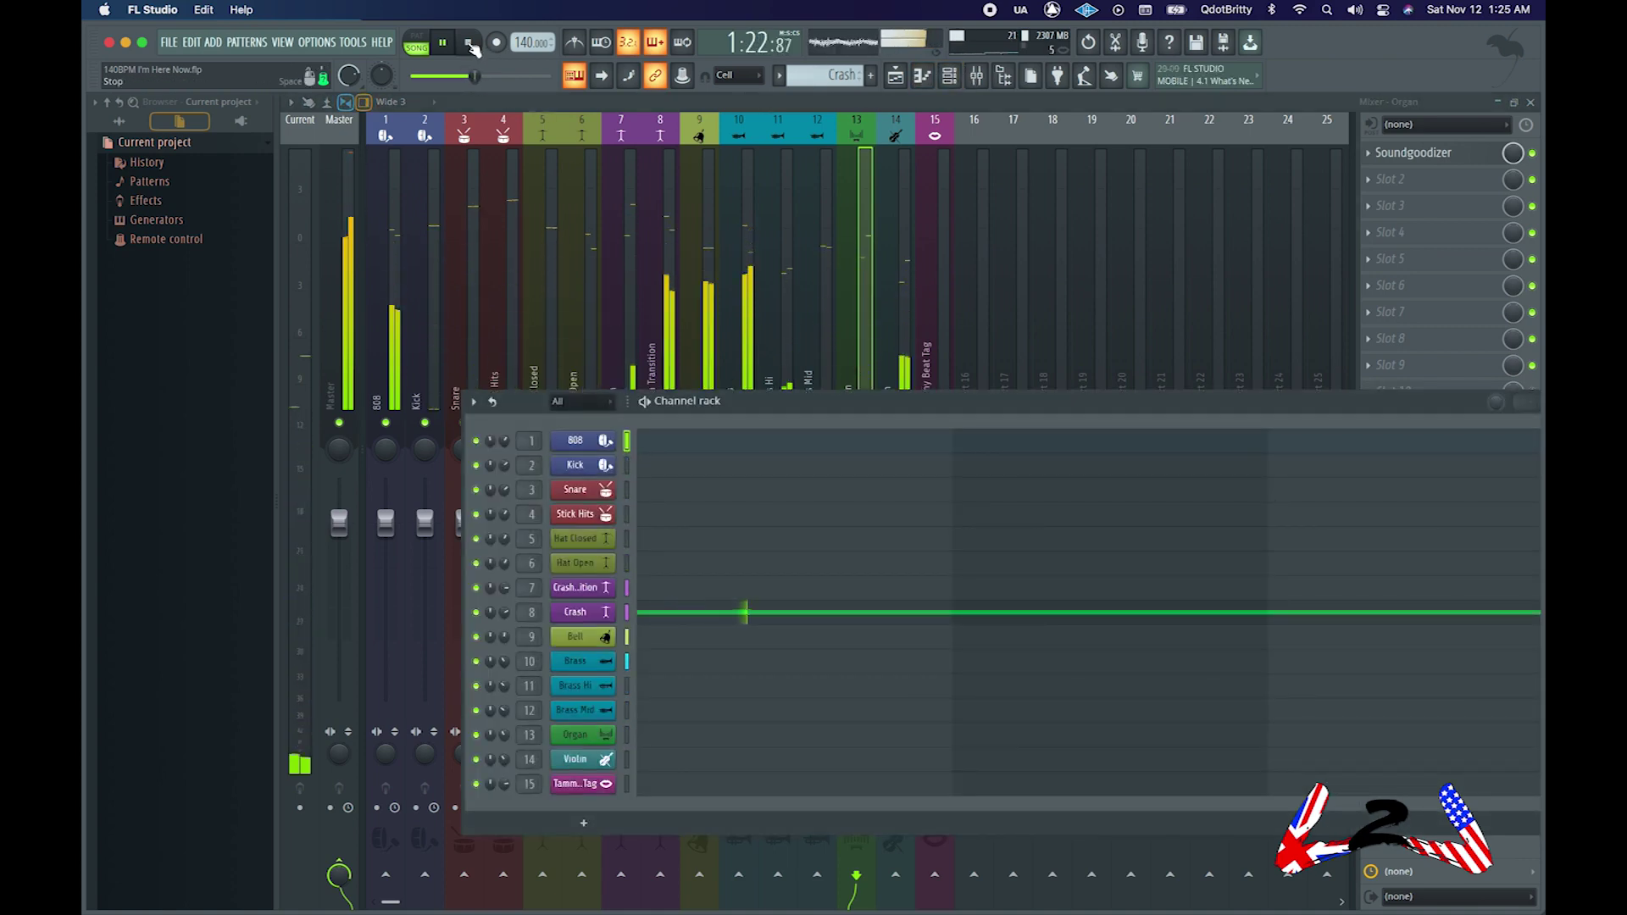
click(470, 44)
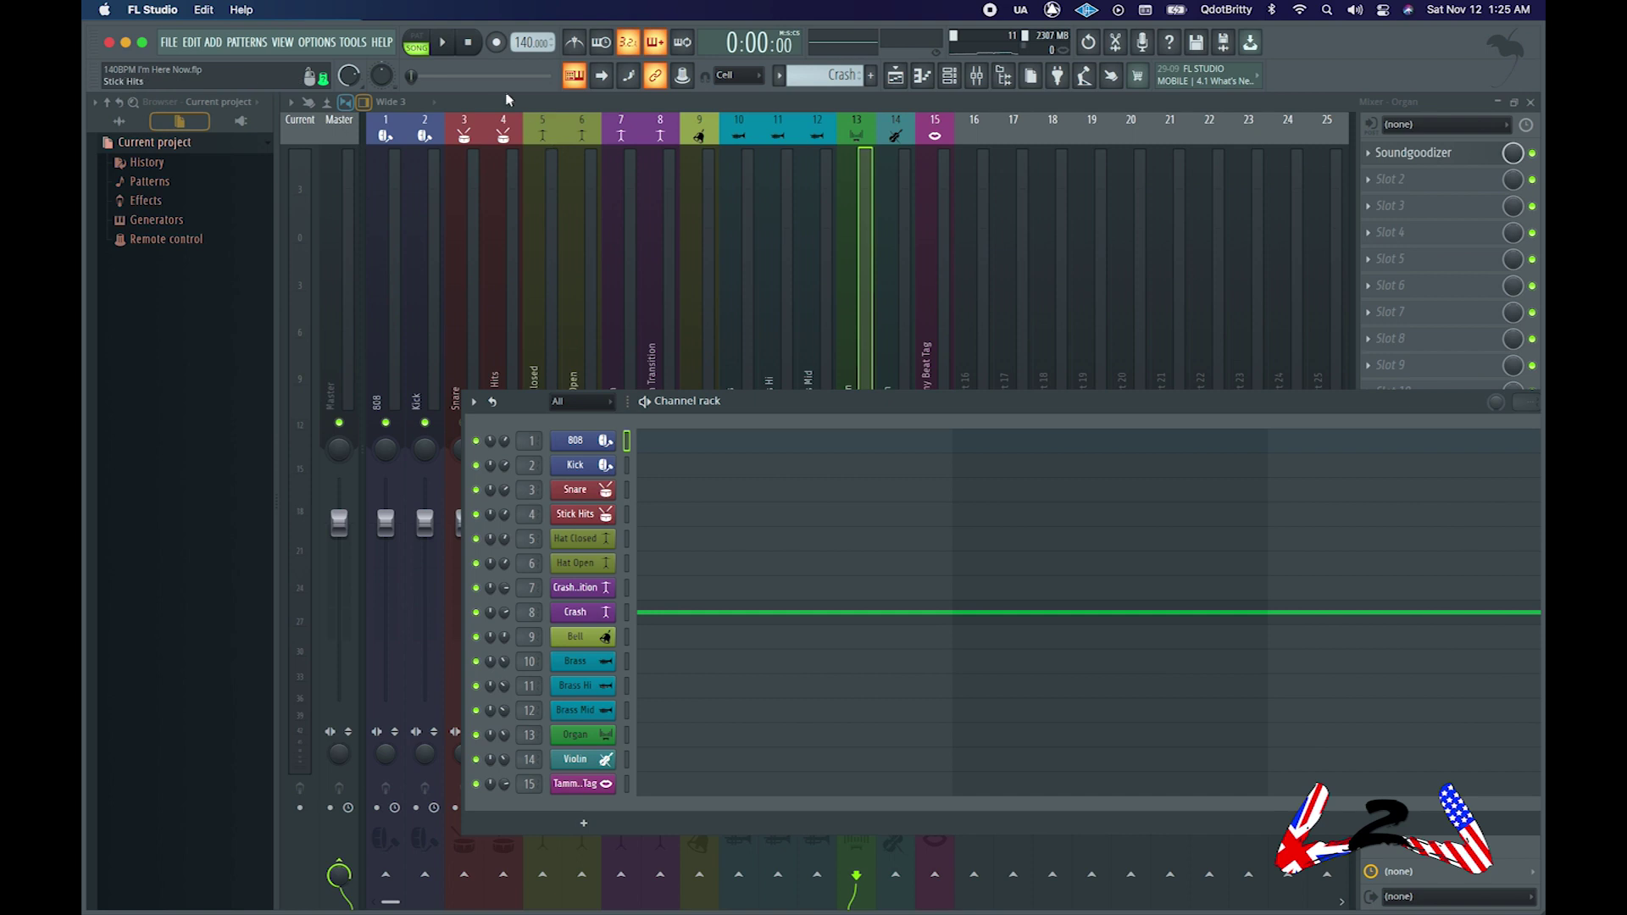
drag(1250, 413, 1092, 566)
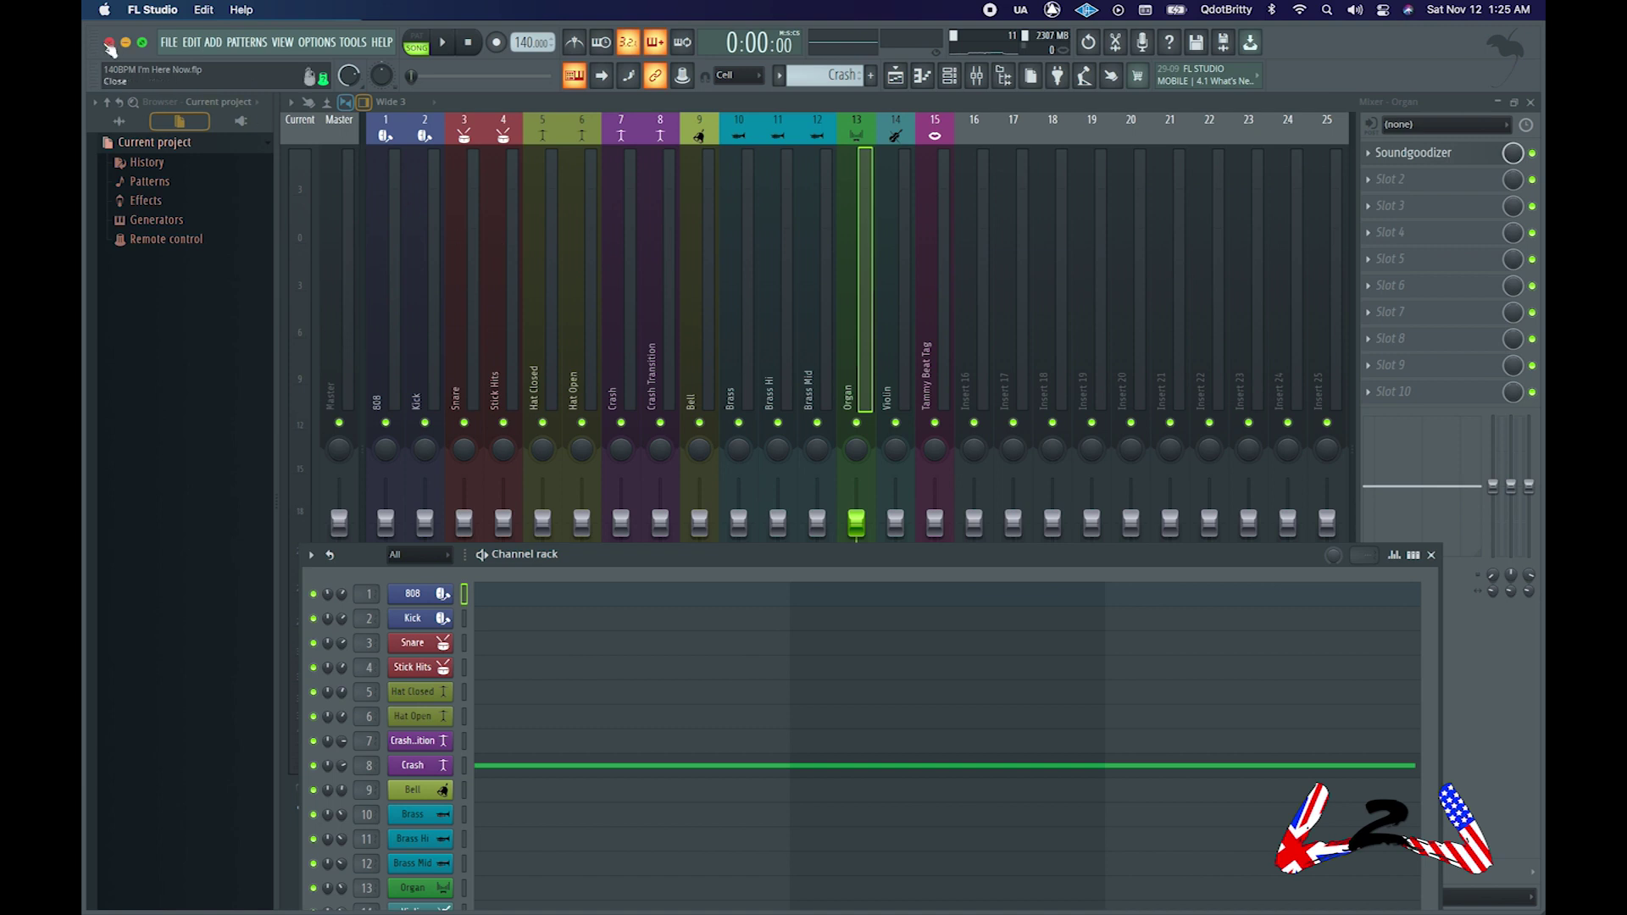
Start a Wave file export and create a folder named "140BPM - I'm Here Na" on the Desktop for it.
click(168, 44)
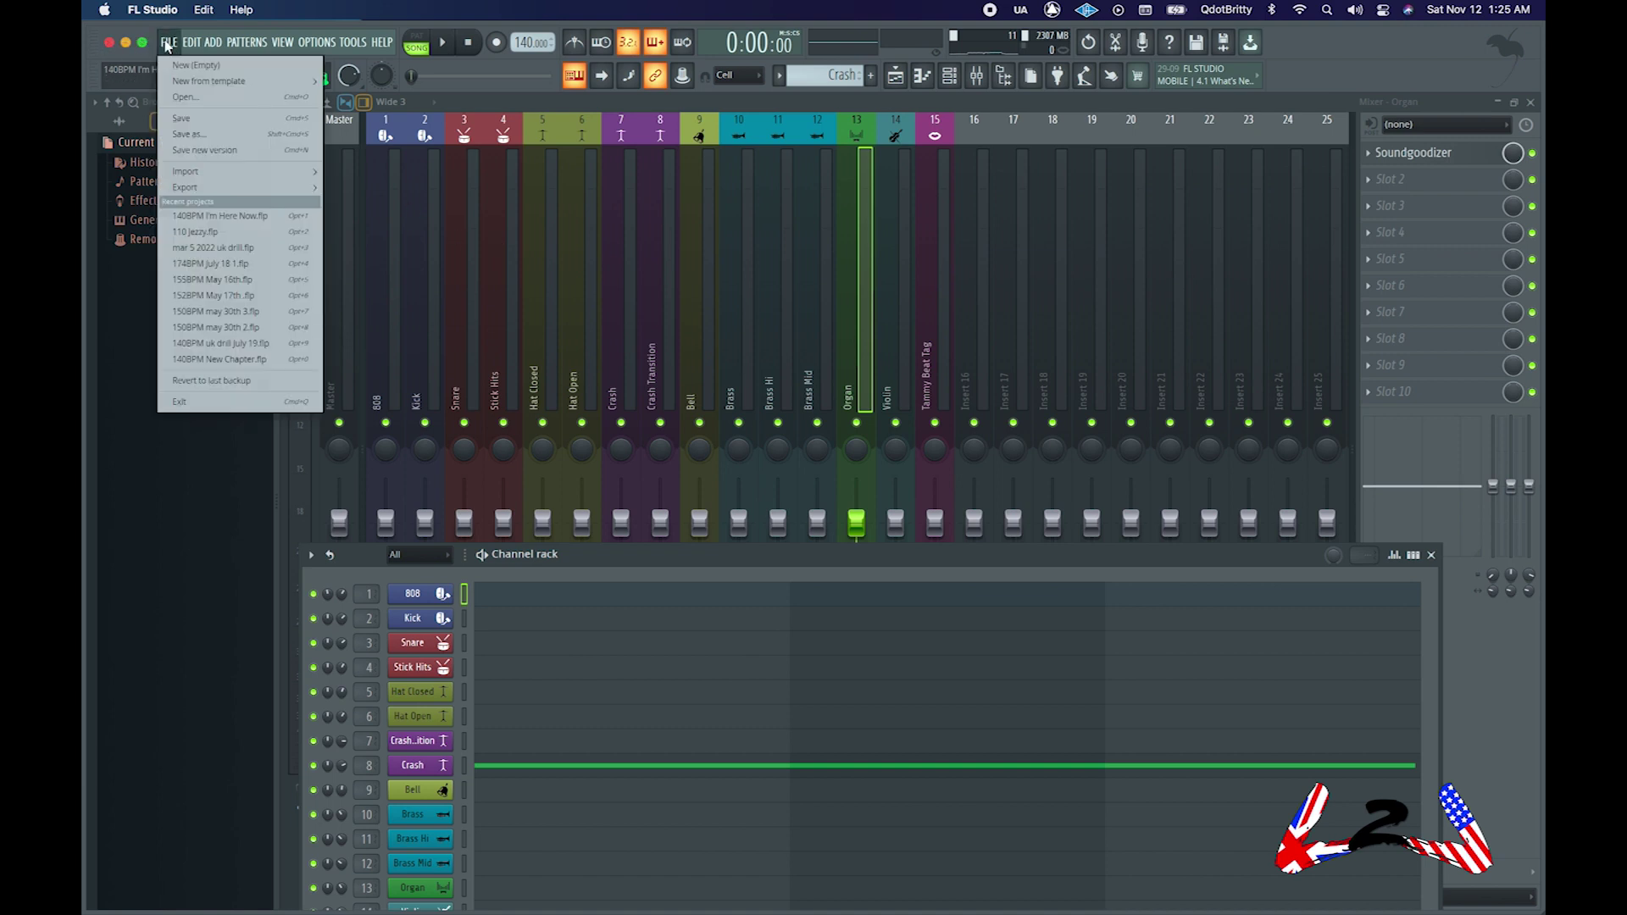
mouse_move(222, 188)
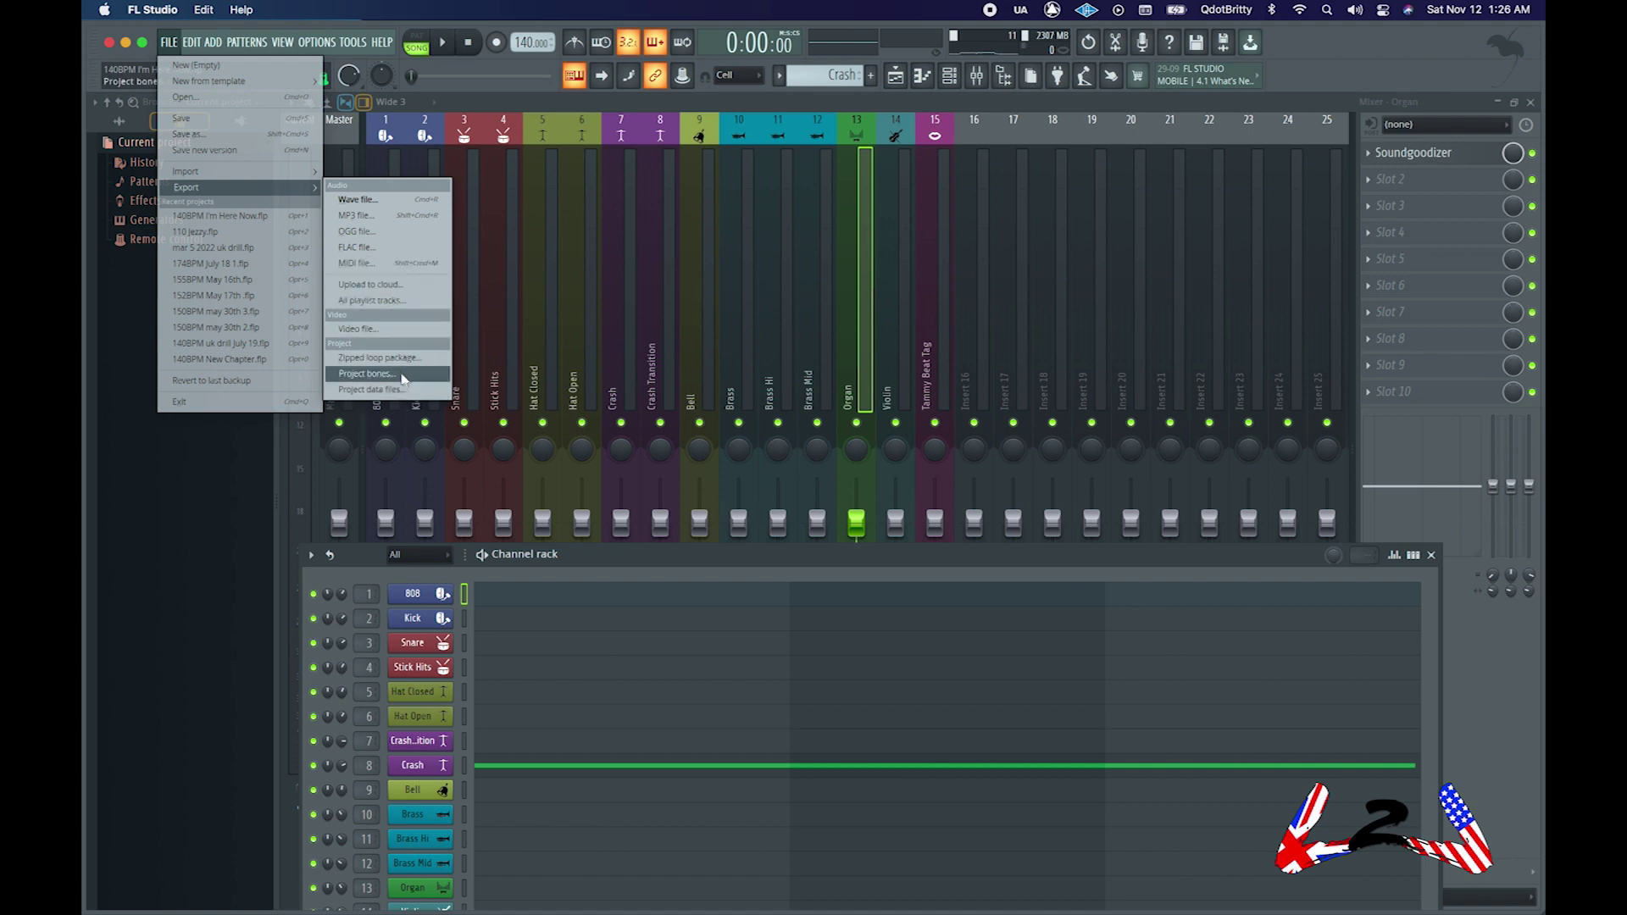
click(373, 202)
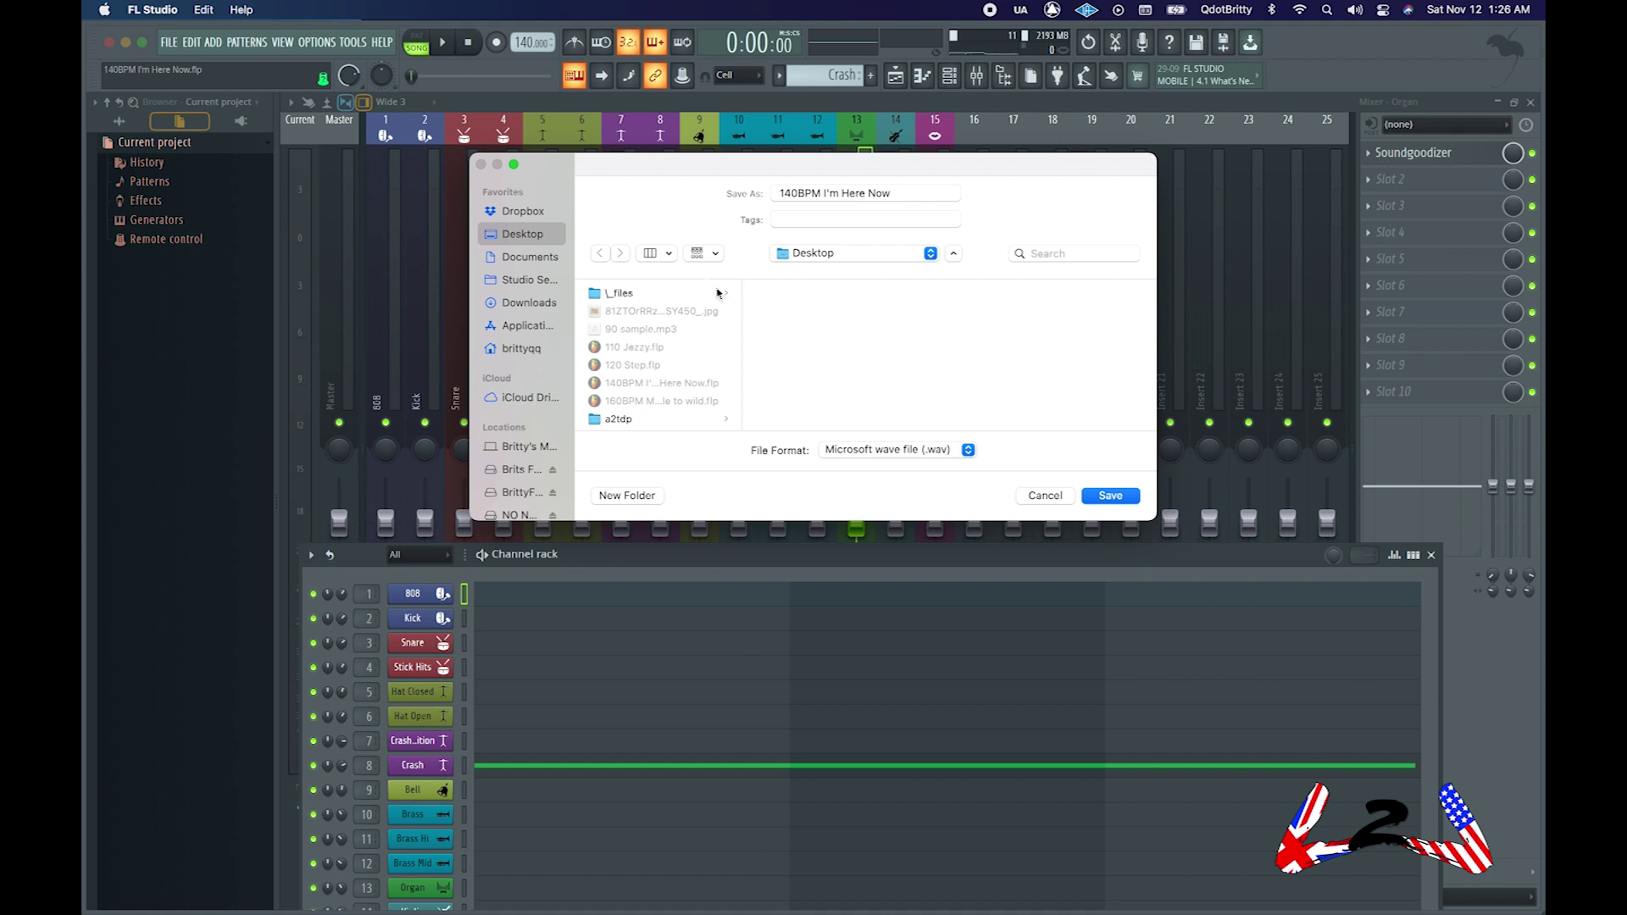
click(628, 494)
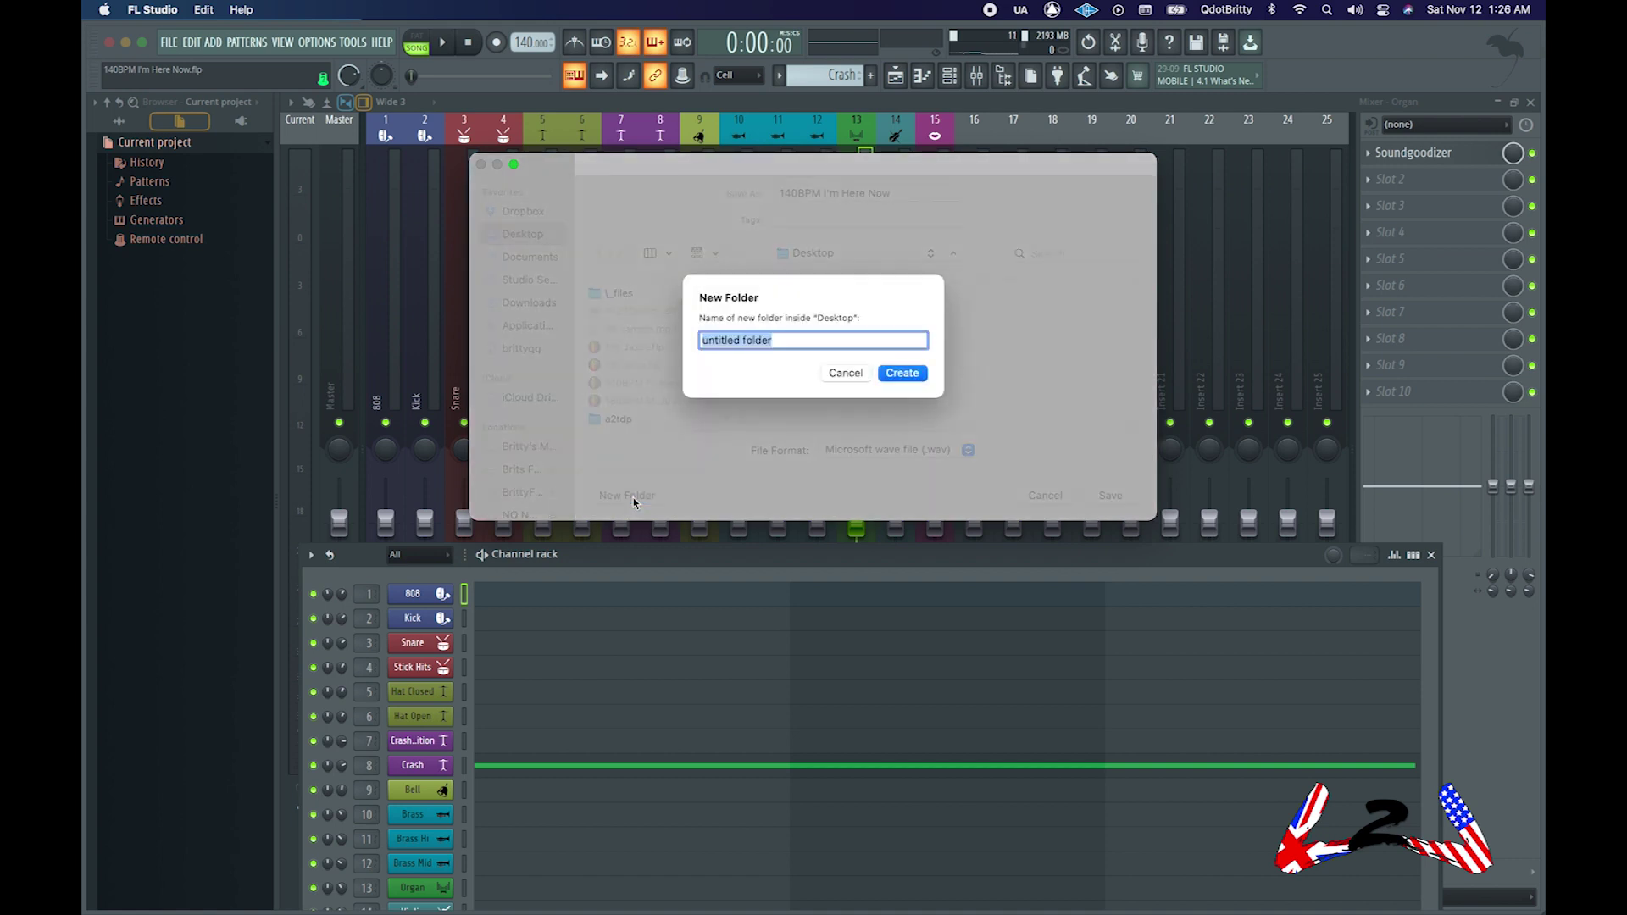
text(140BPM - I')
text(m Here Na)
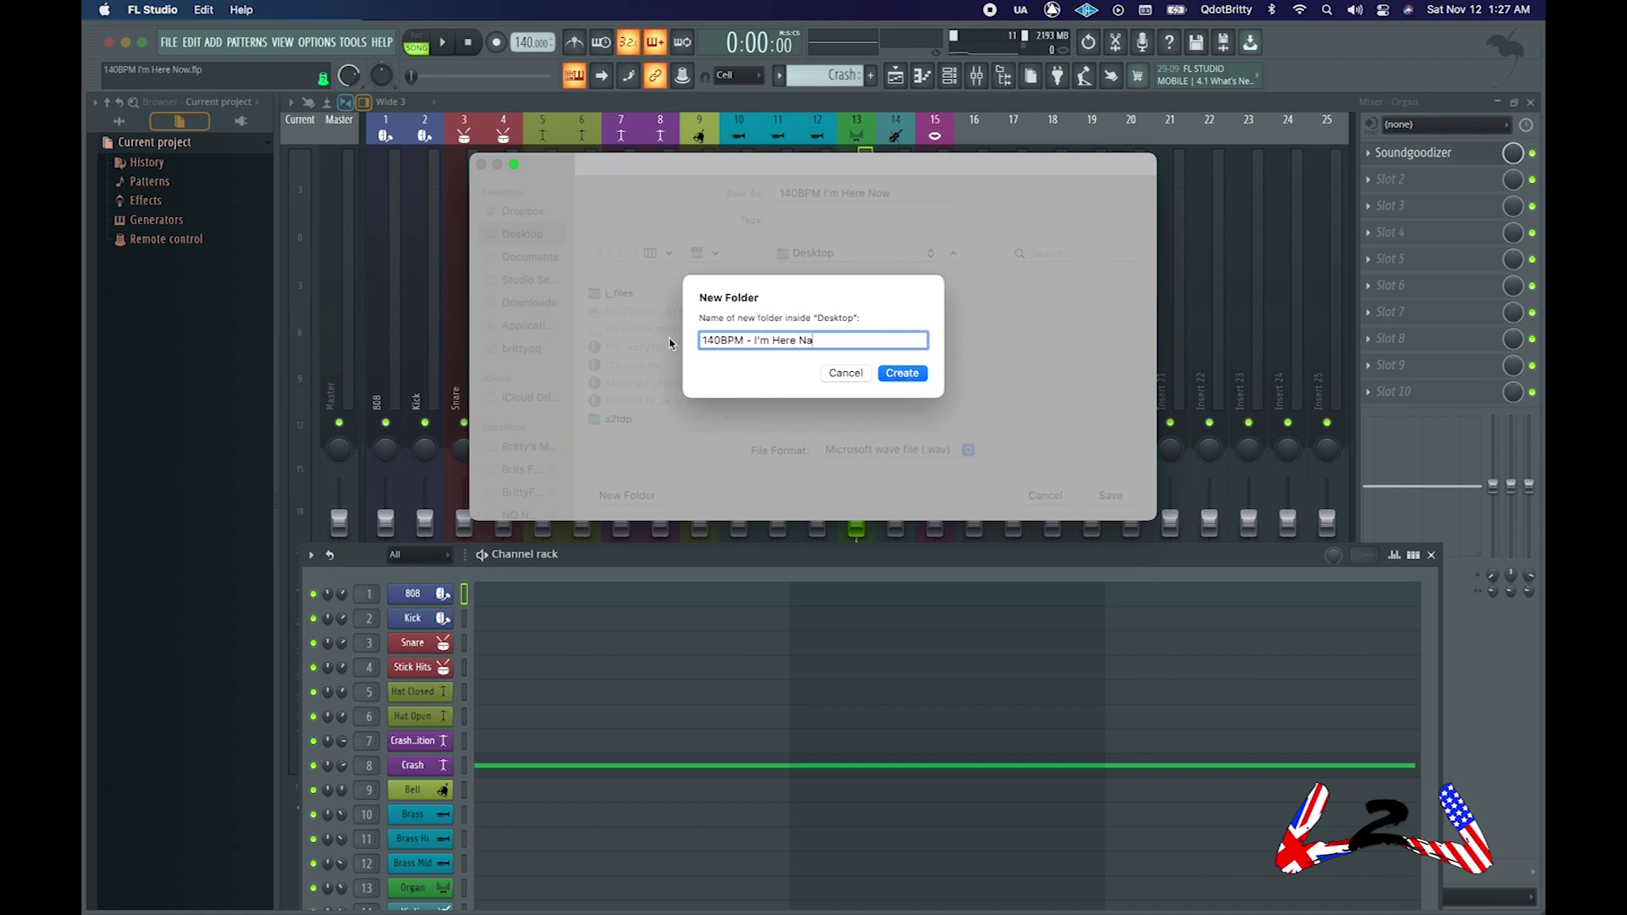
click(903, 373)
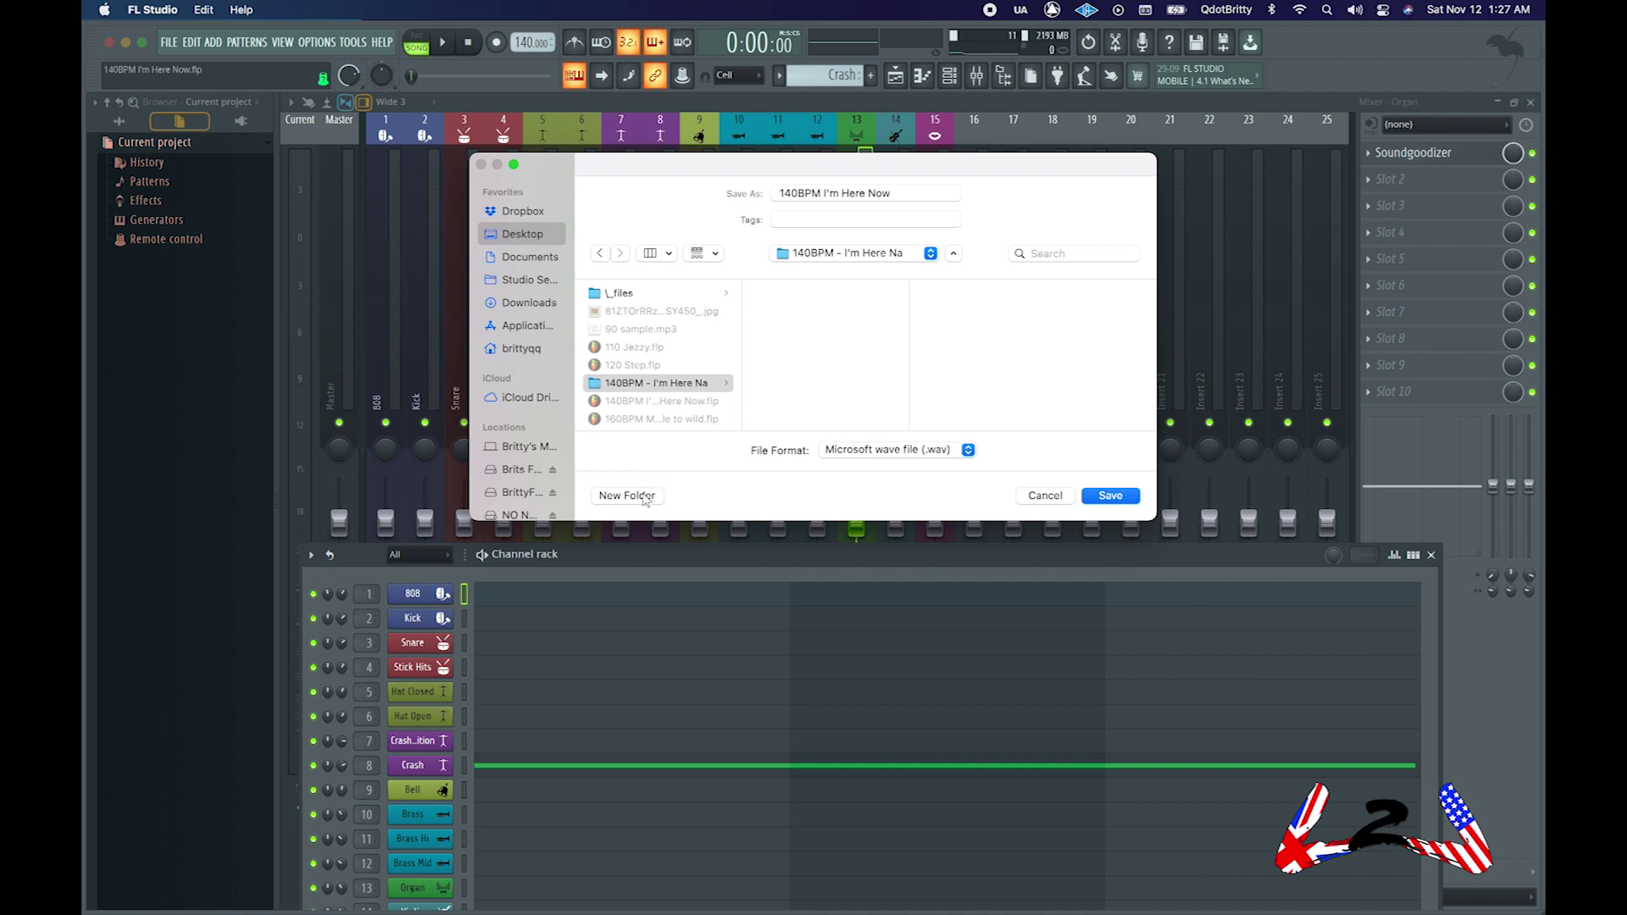
Create a subfolder named "RAW Audio Files" inside the new "140BPM - I'm Here Na" folder.
click(645, 498)
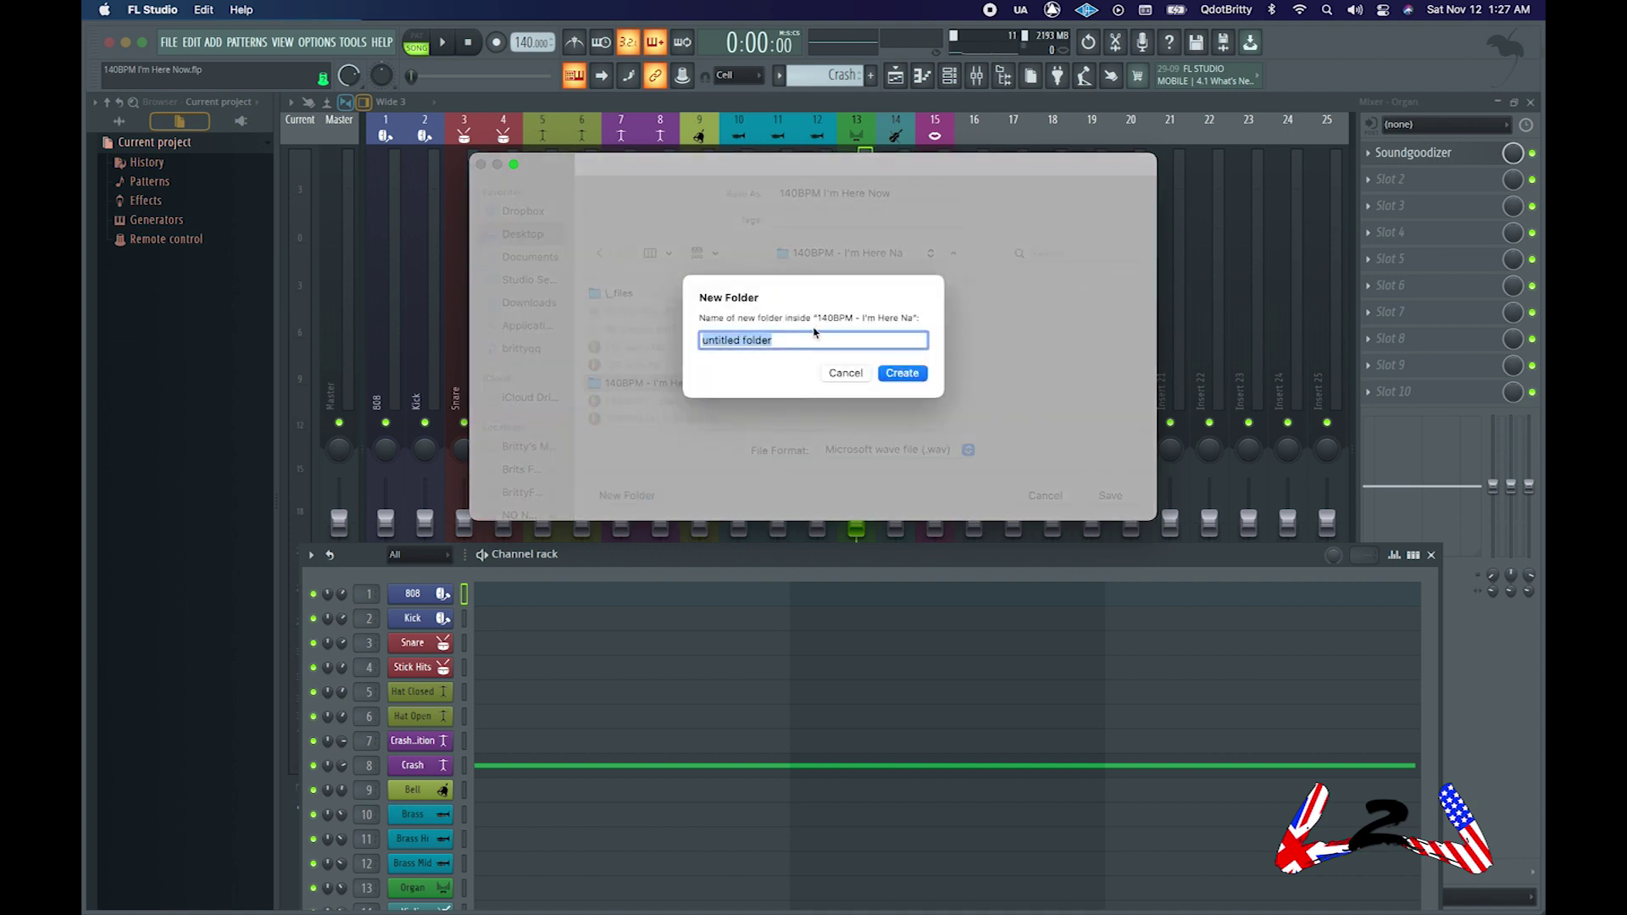
text(RAW Audio Files)
click(914, 375)
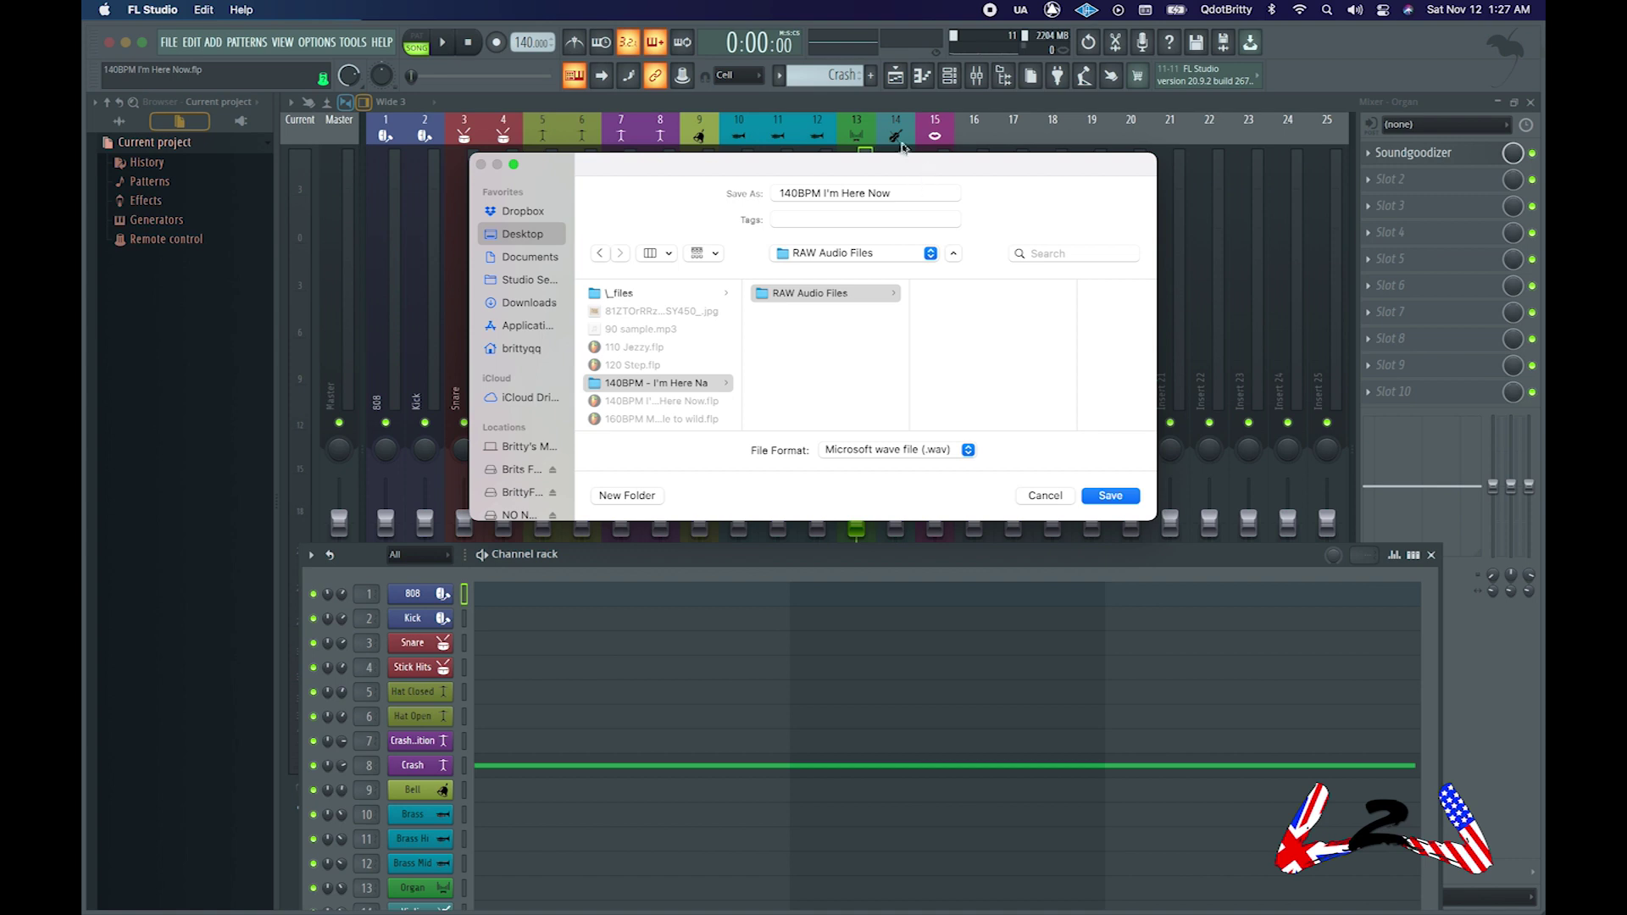
Name the wave export "1" and save it into the "RAW Audio Files" folder.
drag(874, 174, 1216, 121)
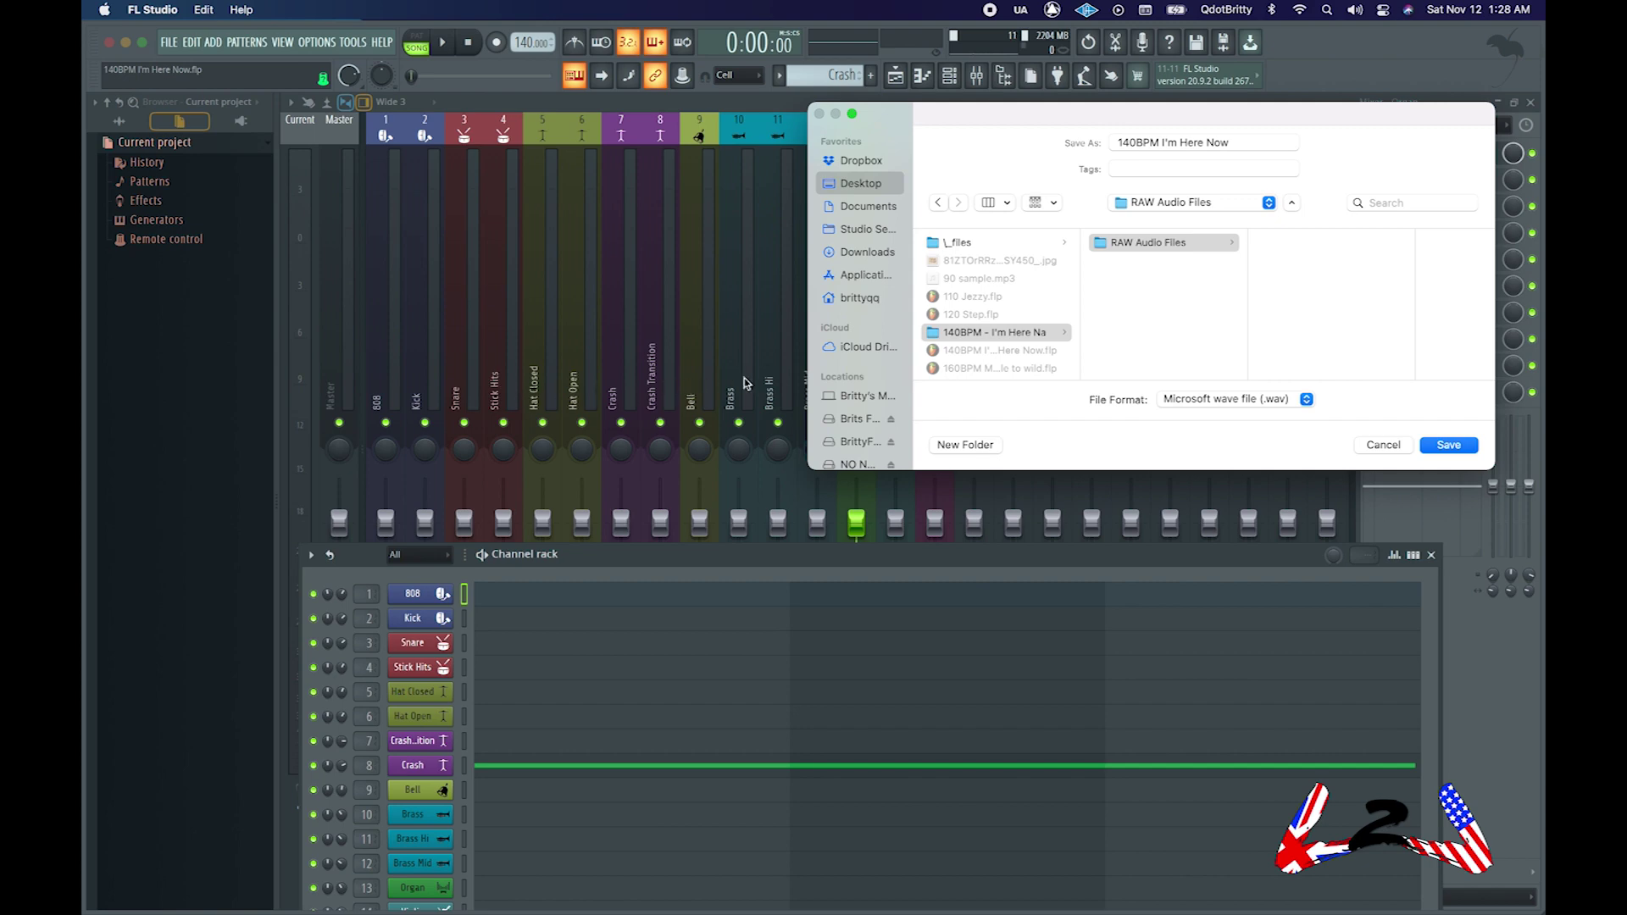
drag(1109, 124, 744, 133)
click(884, 153)
triple_click(884, 152)
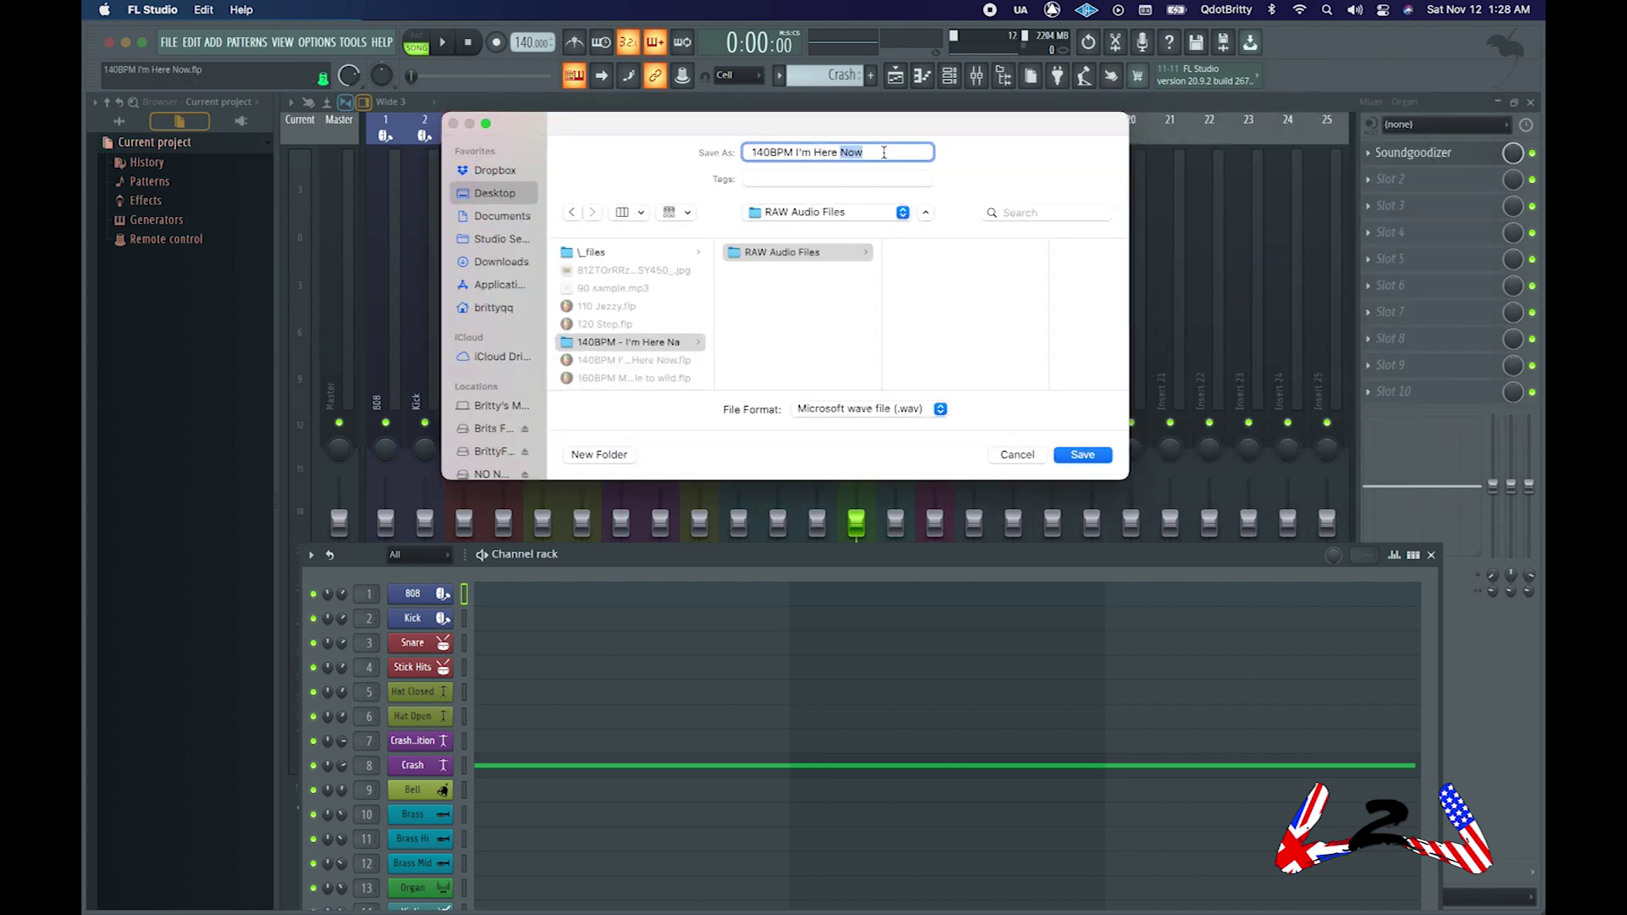
text(1)
click(1088, 456)
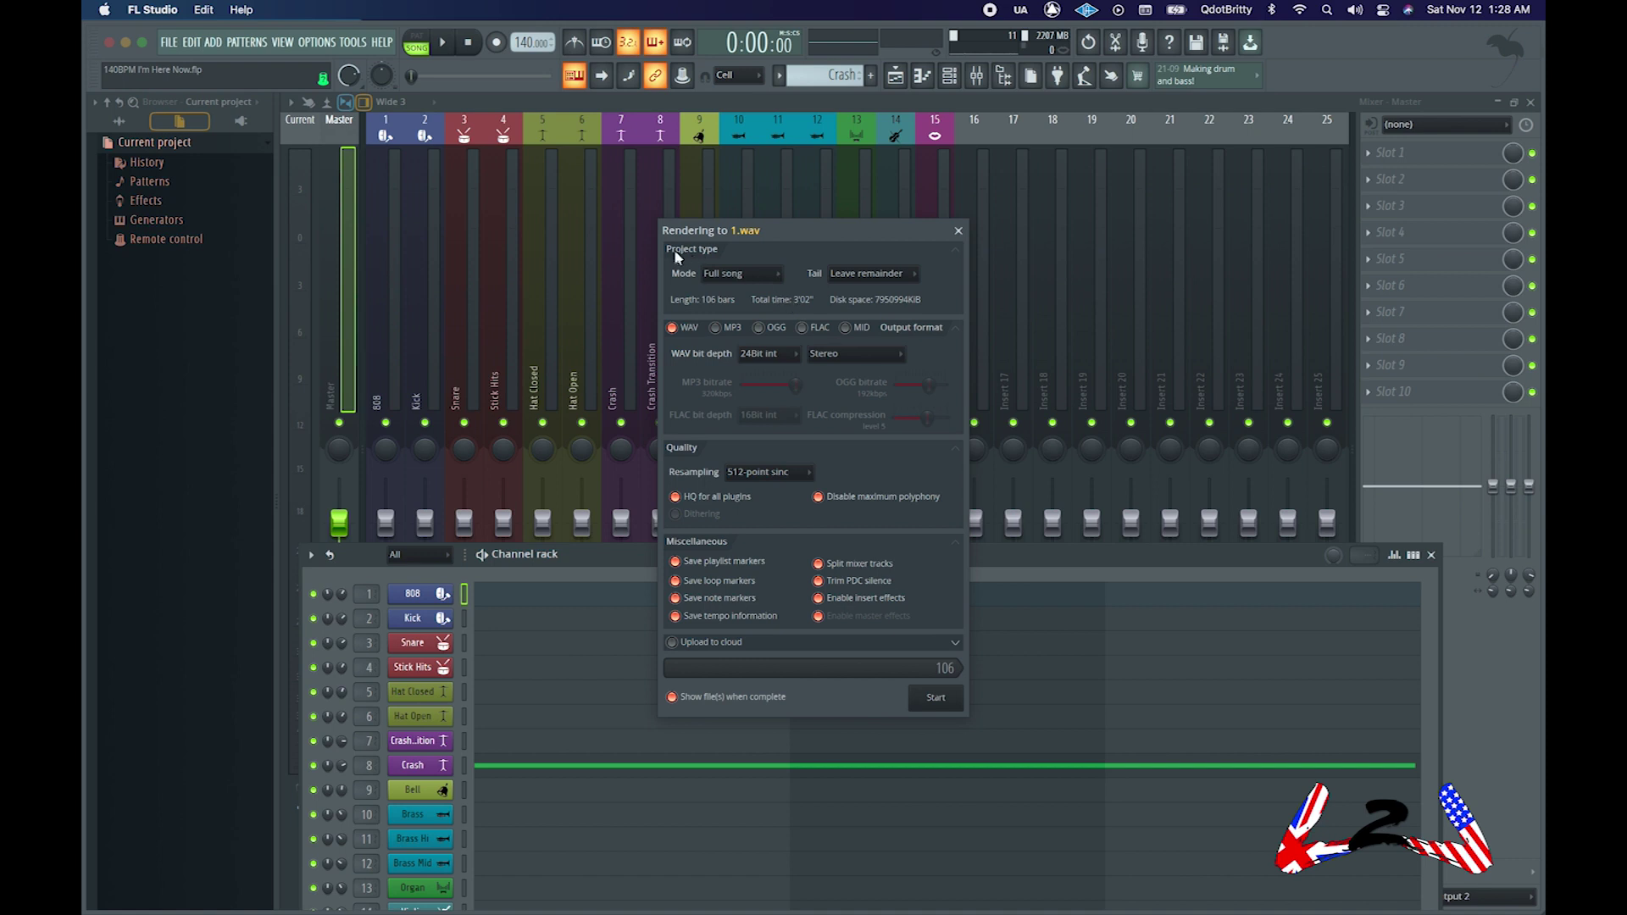
Try the Pattern render mode, return to Full song, and keep the tail at Leave remainder.
click(730, 276)
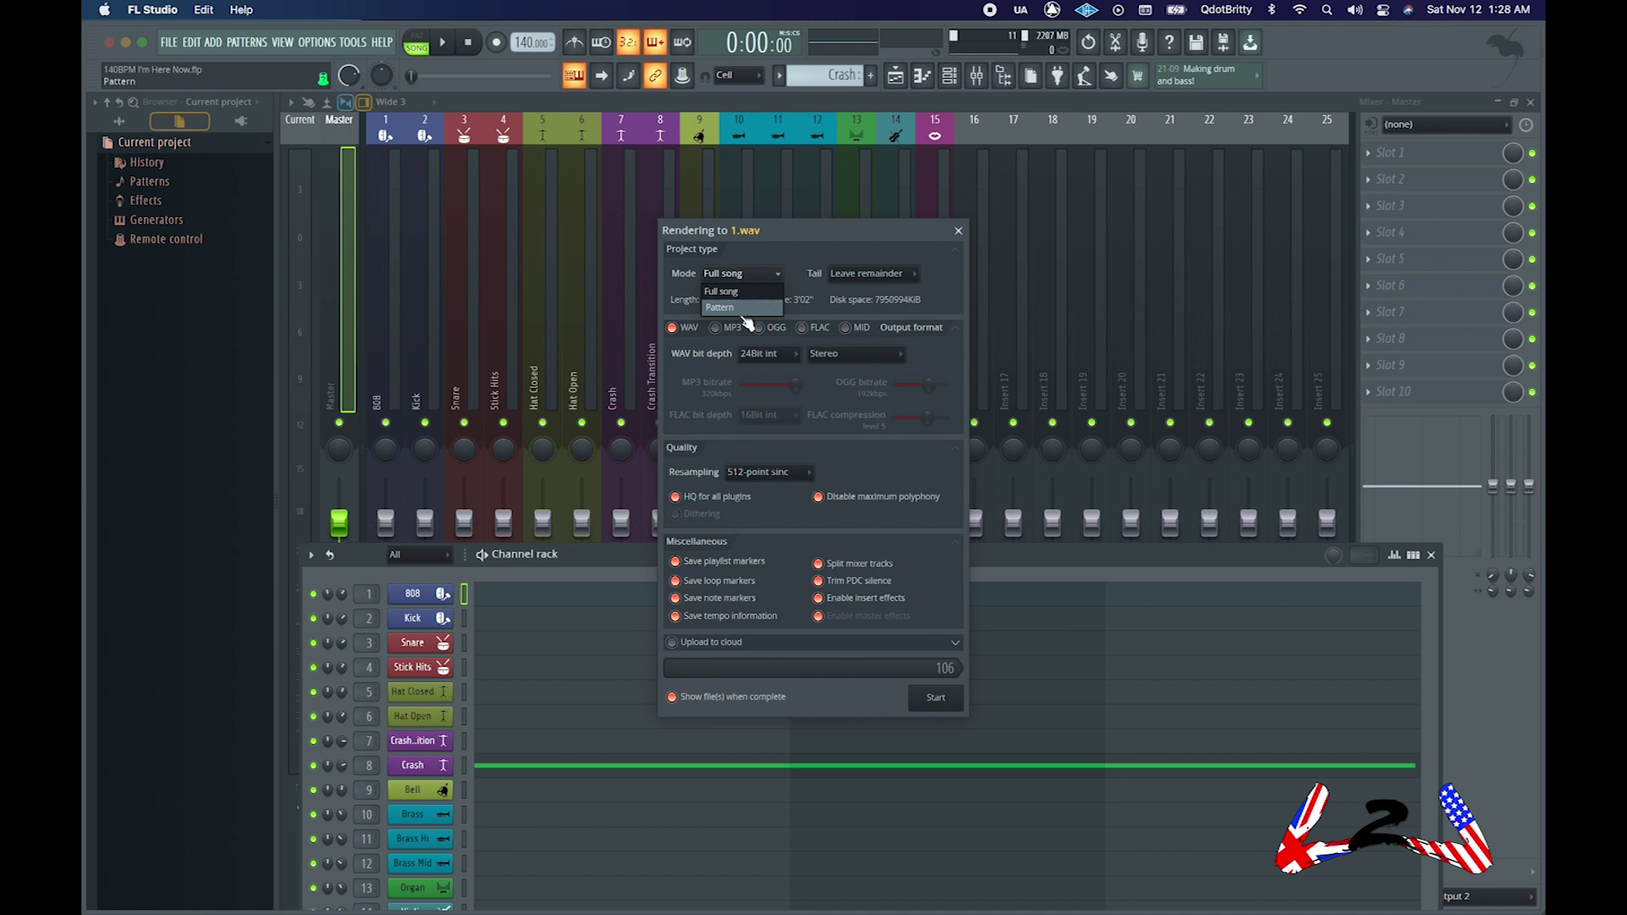
click(745, 306)
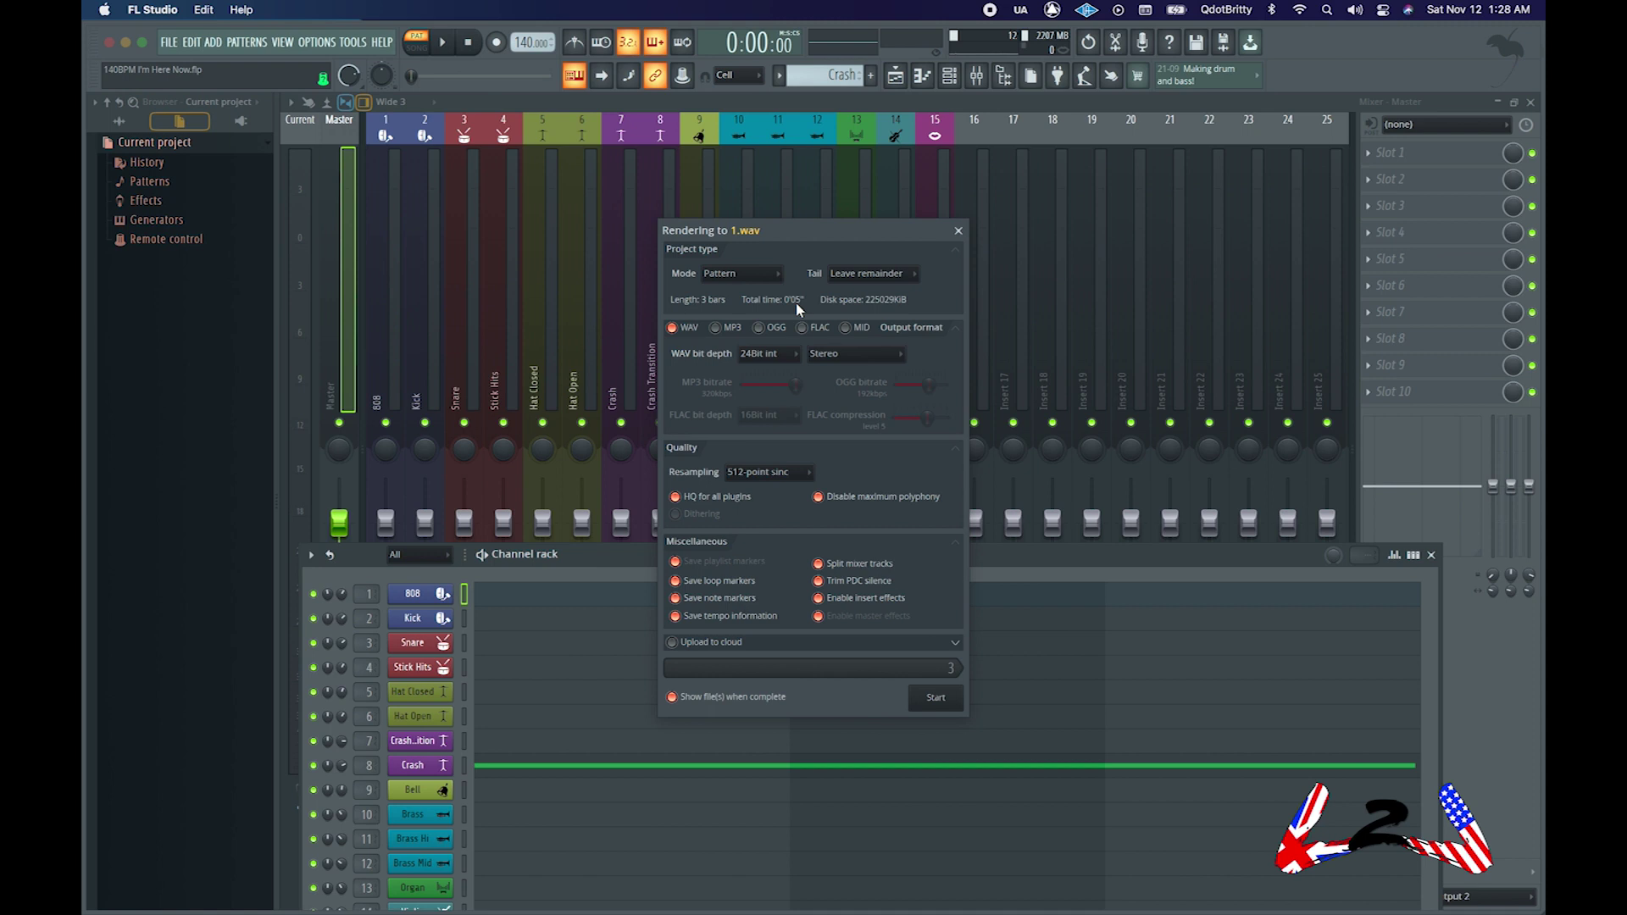
click(718, 274)
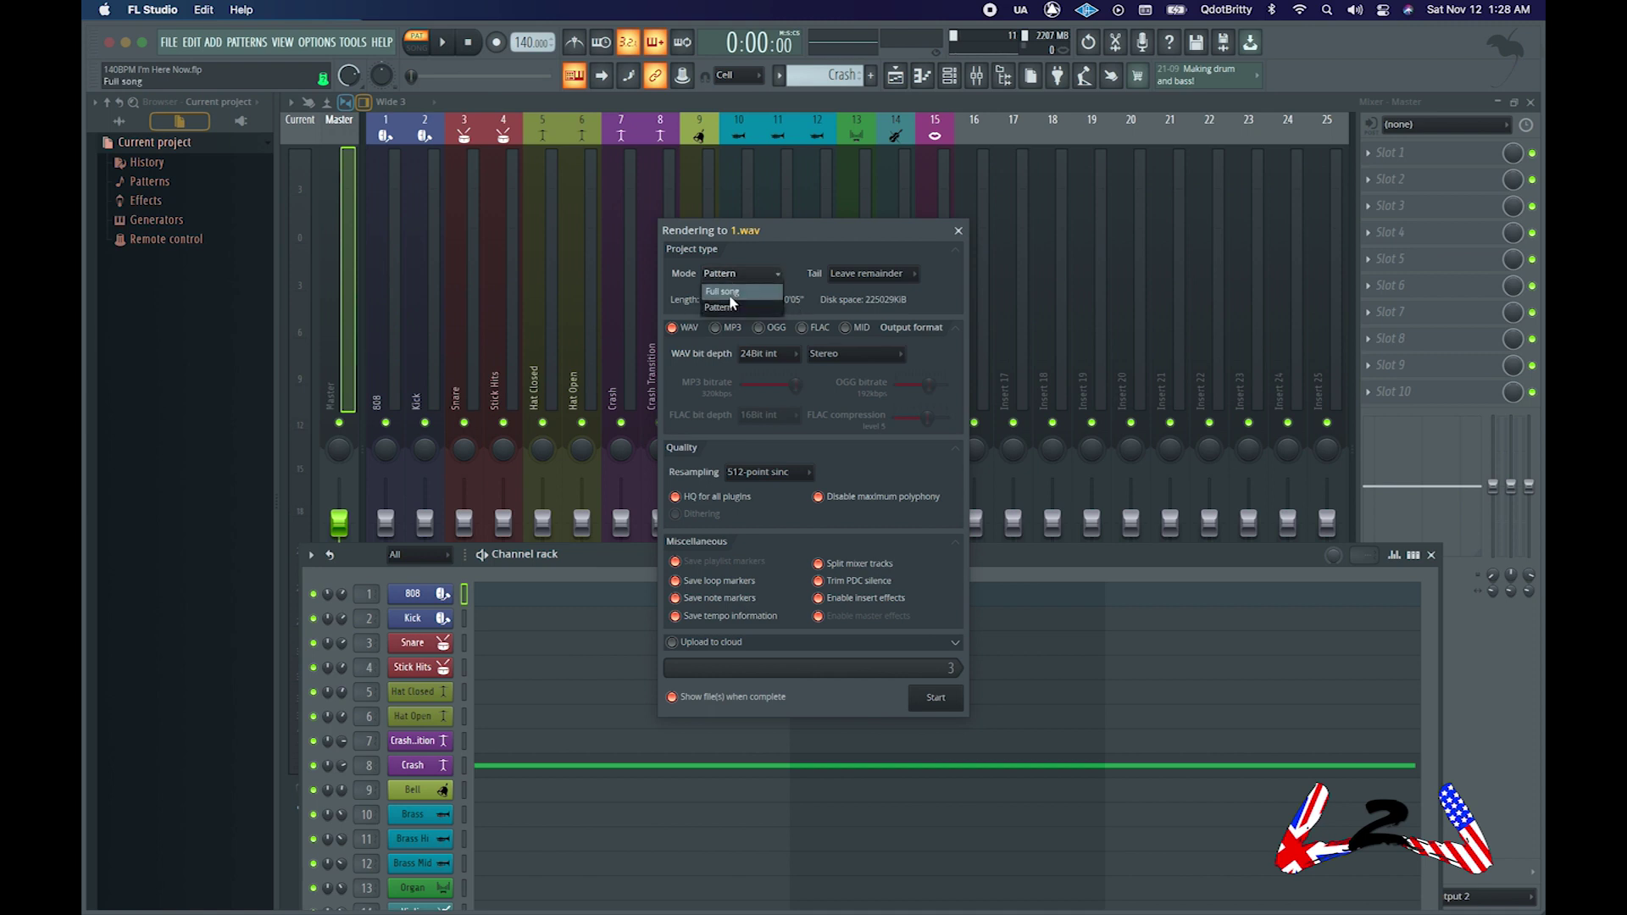
click(728, 291)
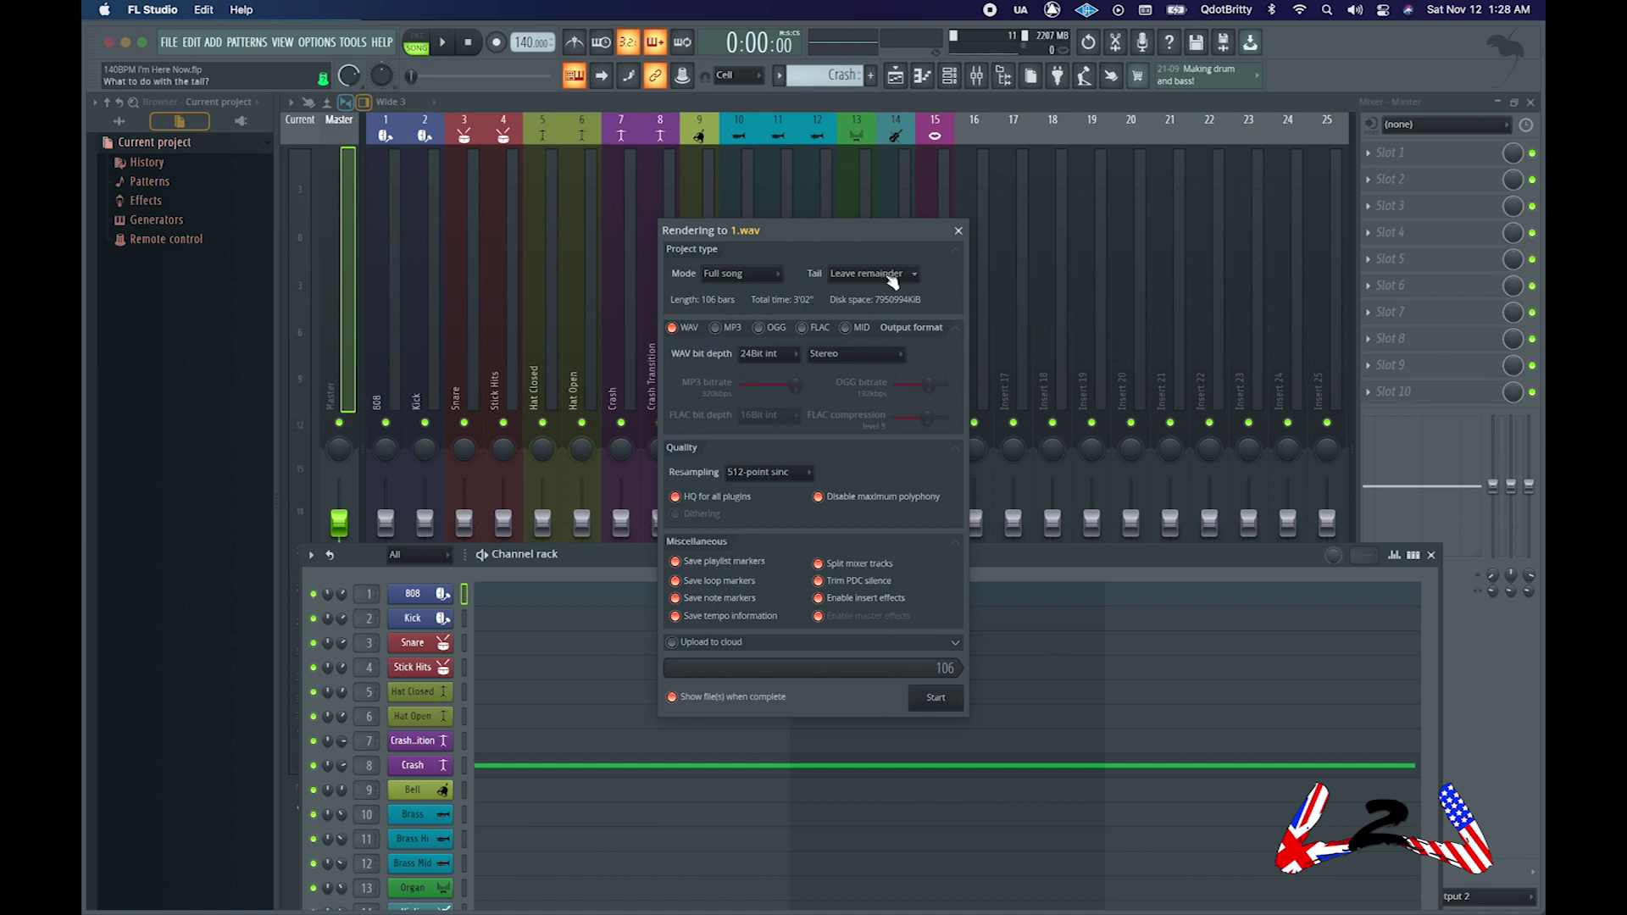
click(847, 283)
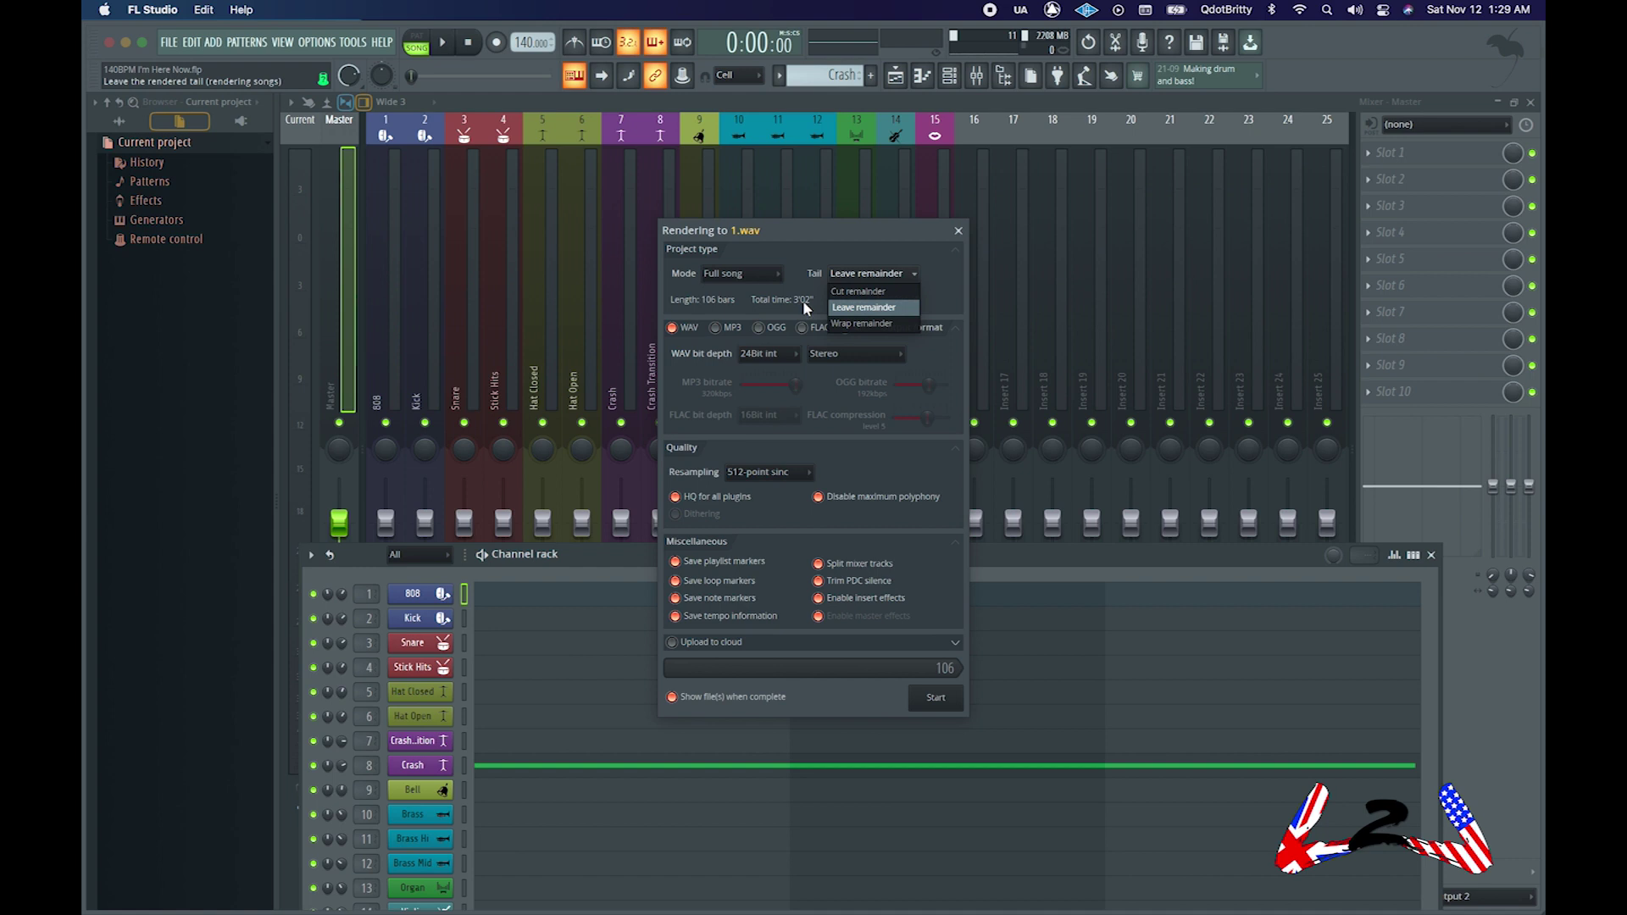
click(847, 308)
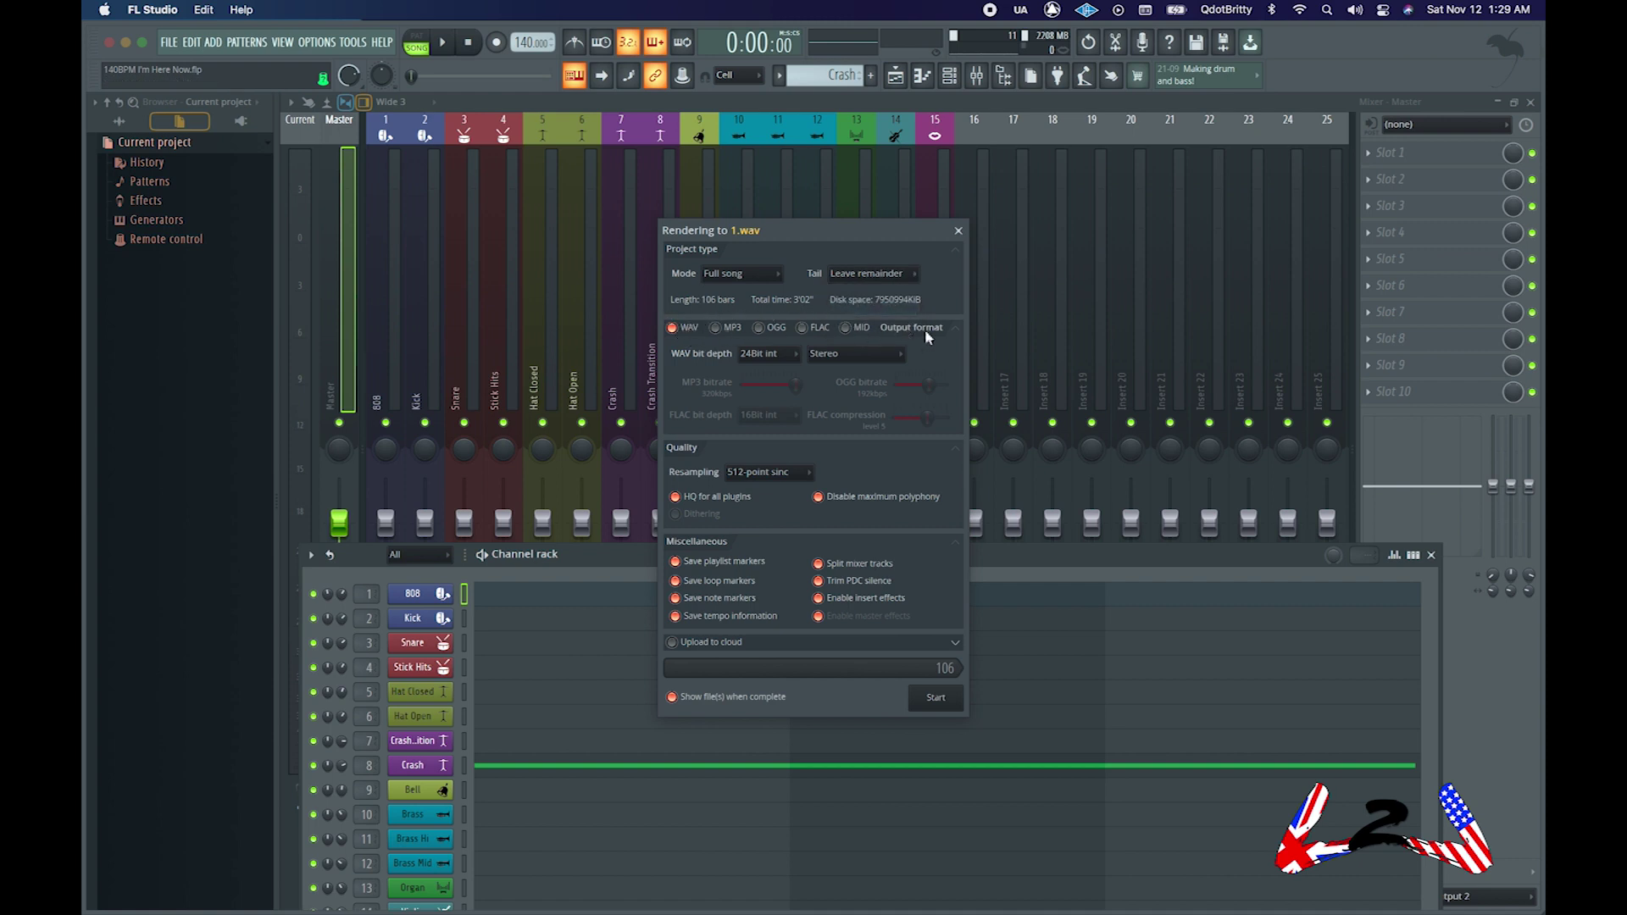
Try adding the MP3, OGG, FLAC and MID output formats, and return to WAV only.
click(717, 329)
click(770, 334)
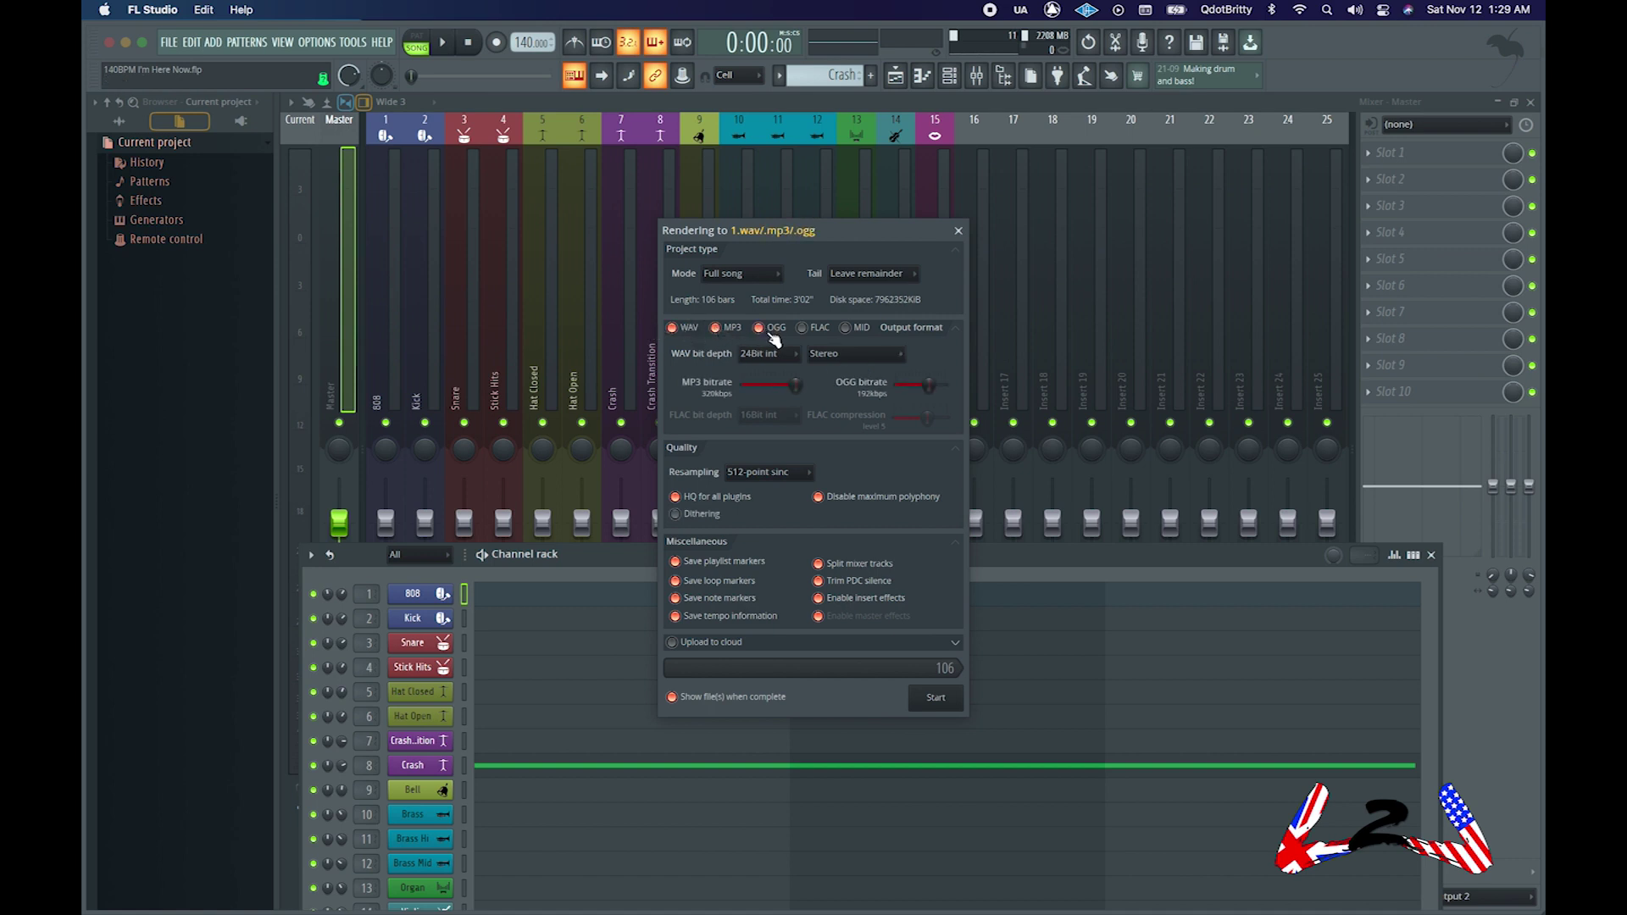
click(804, 329)
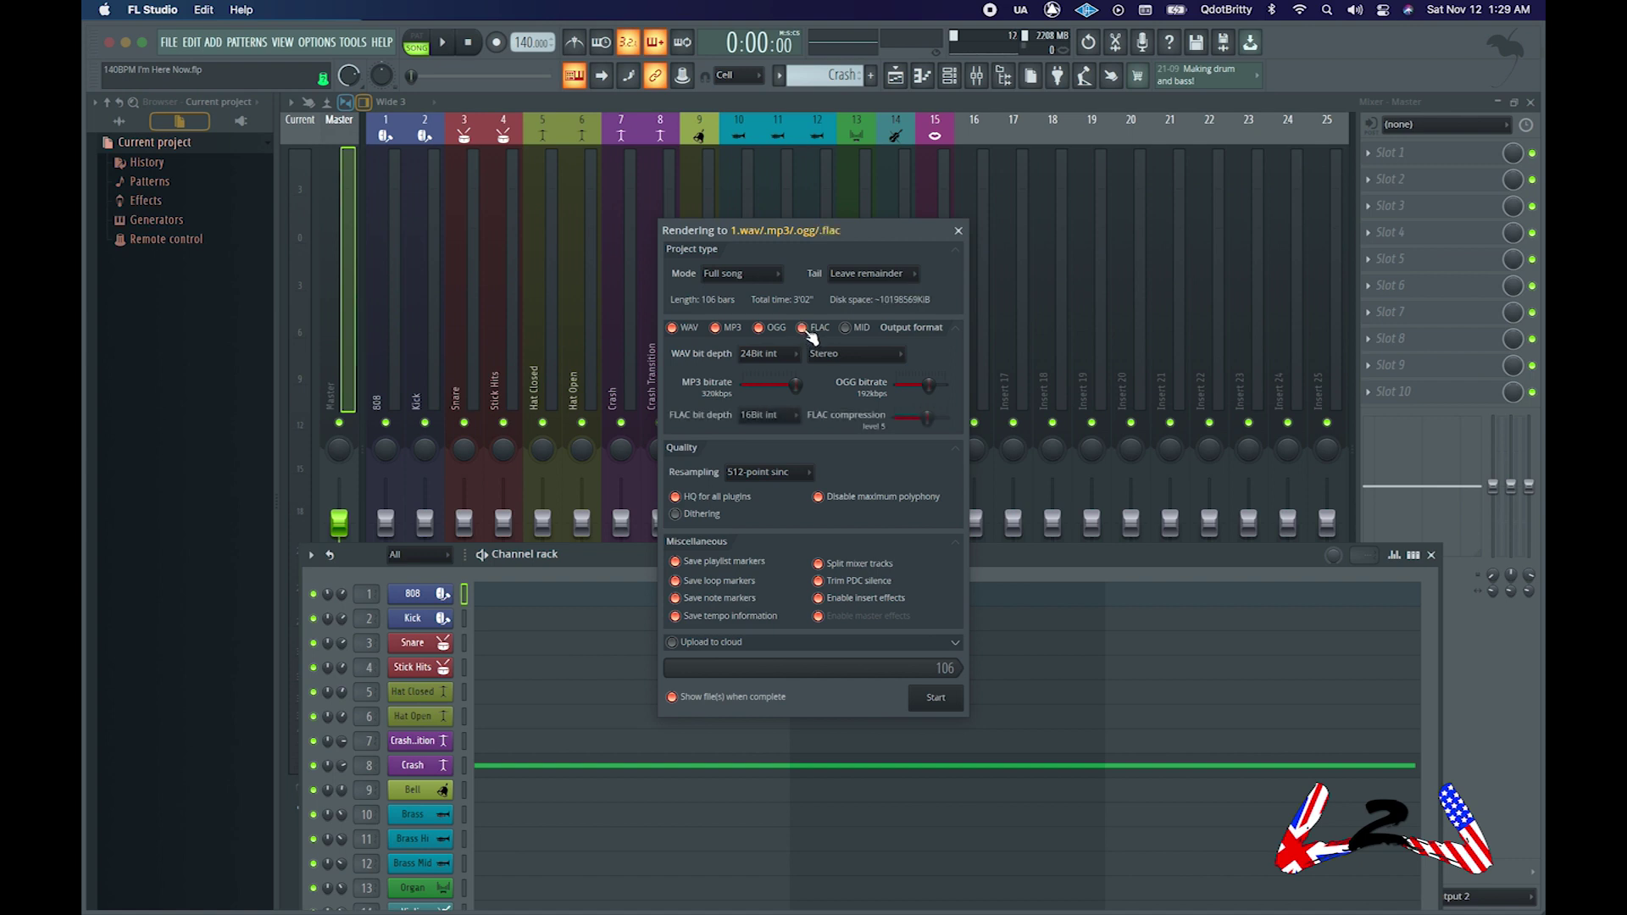
click(846, 329)
click(847, 330)
click(803, 328)
click(760, 329)
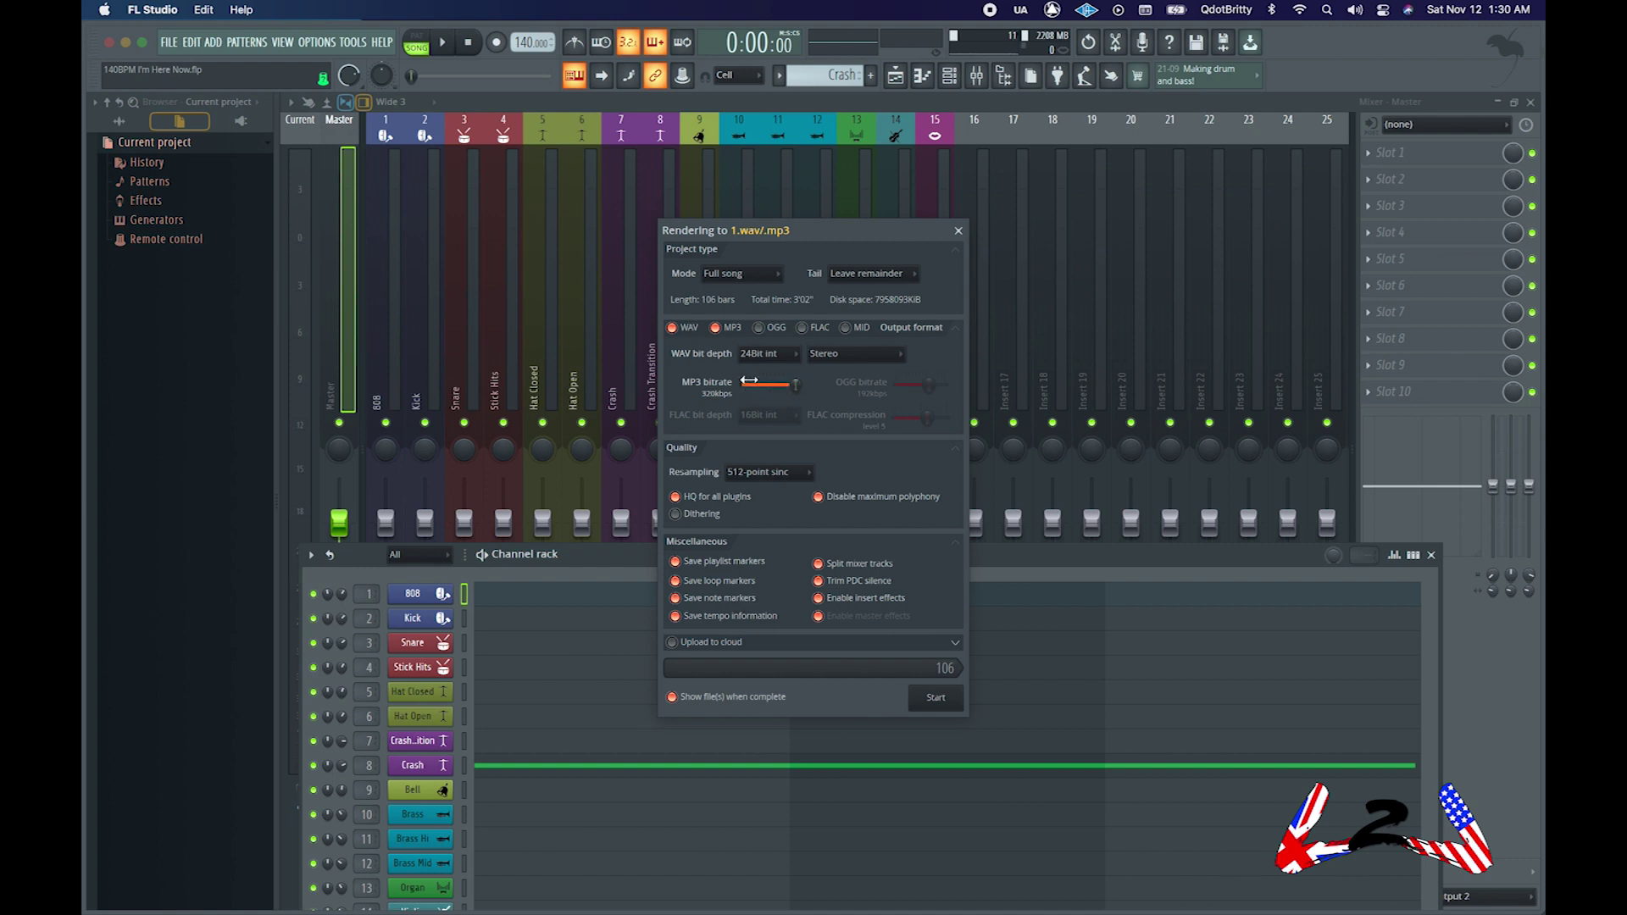
click(732, 332)
Keep the resampling at 512-point sinc, and toggle Split mixer tracks, leaving it enabled.
click(786, 473)
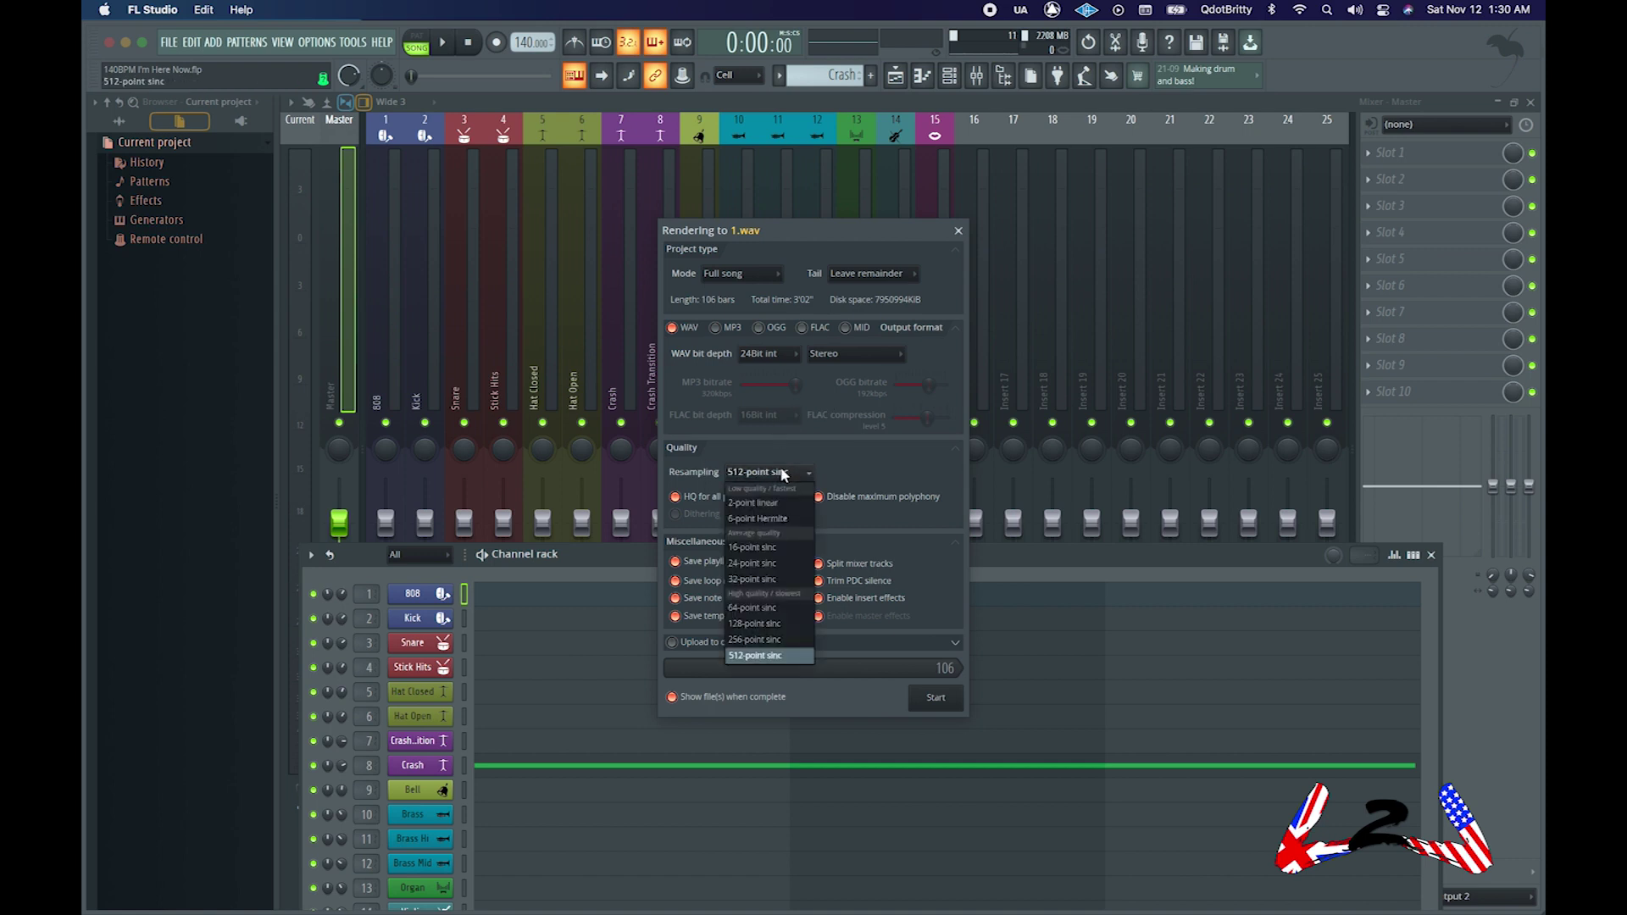
click(799, 657)
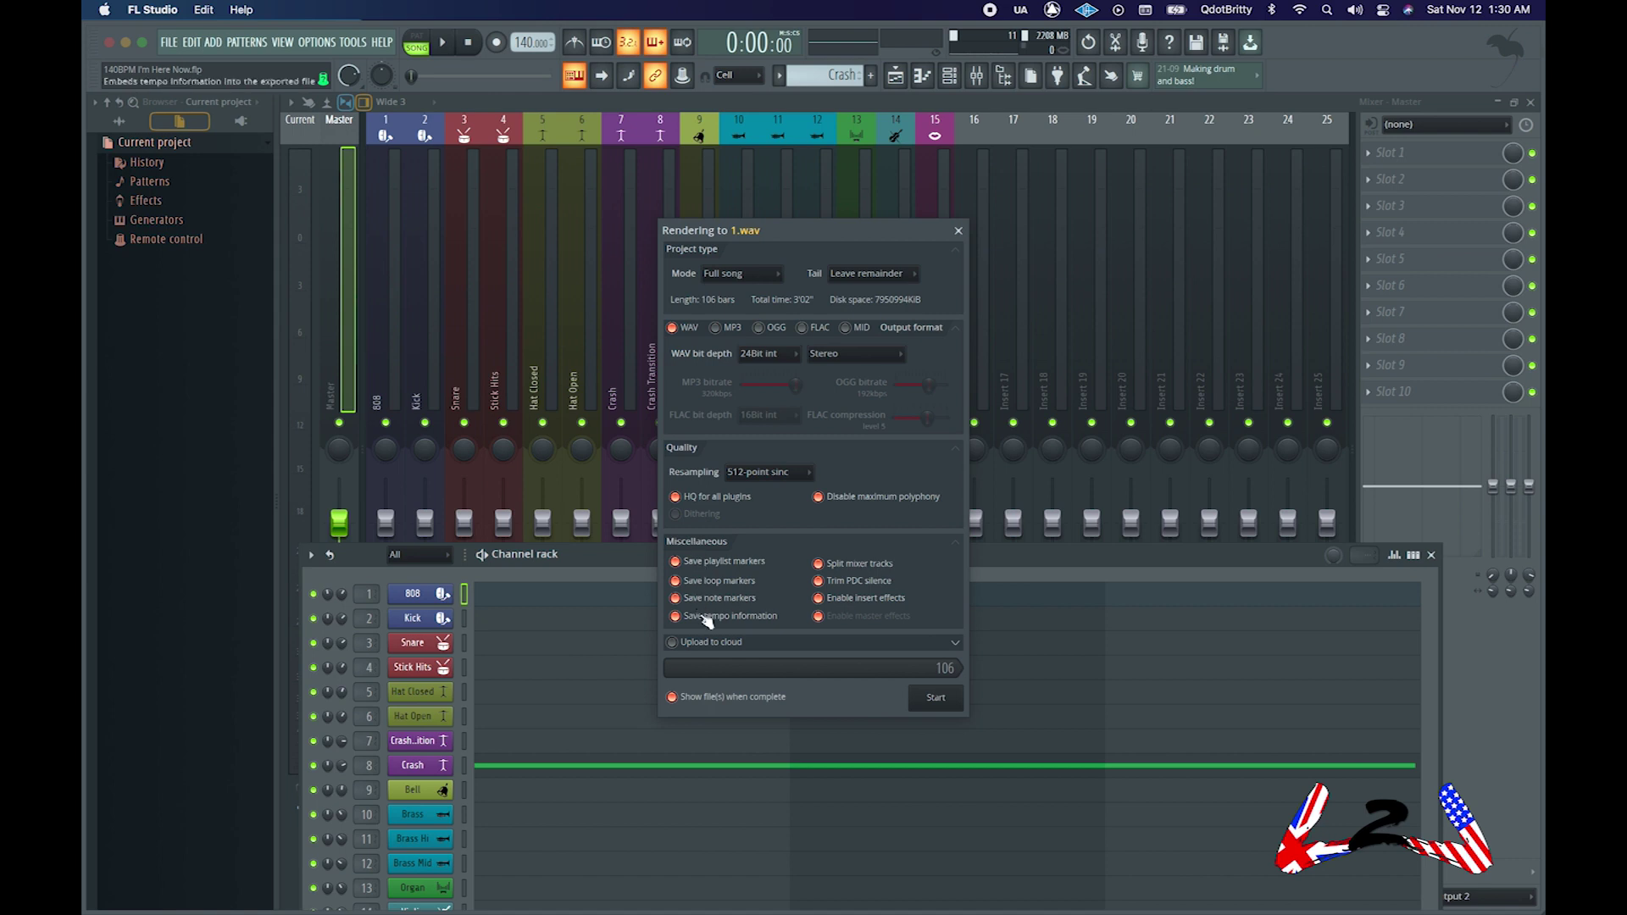
click(818, 564)
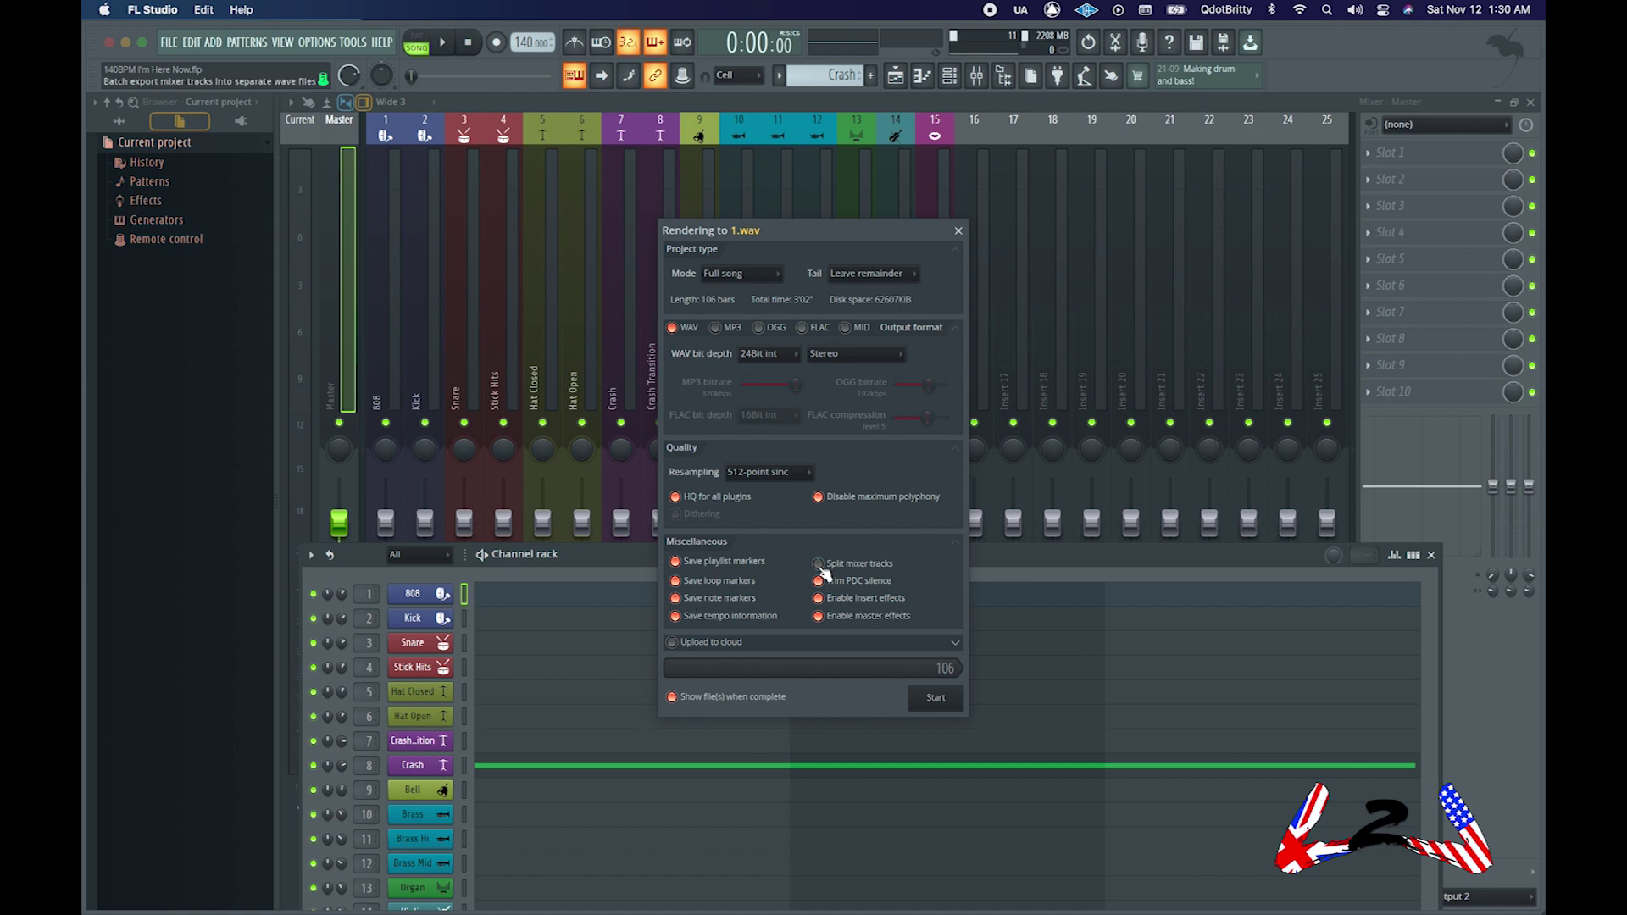
click(821, 566)
click(821, 566)
click(820, 565)
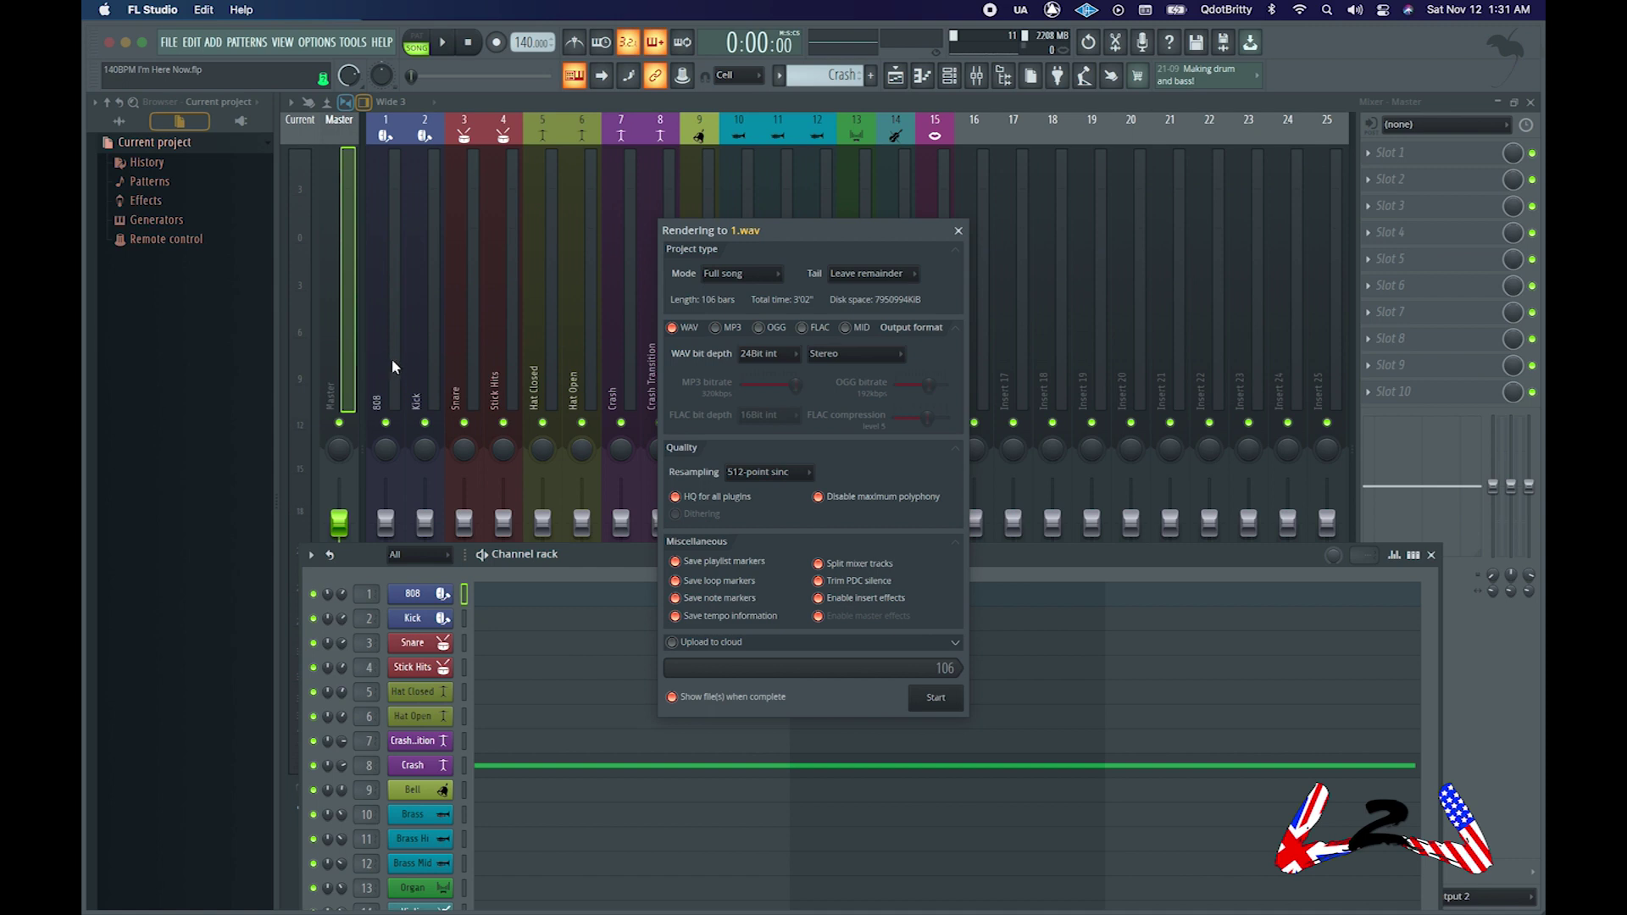
click(820, 565)
click(818, 563)
Look over the cloud upload options and start rendering the split mixer tracks as wave files.
click(953, 642)
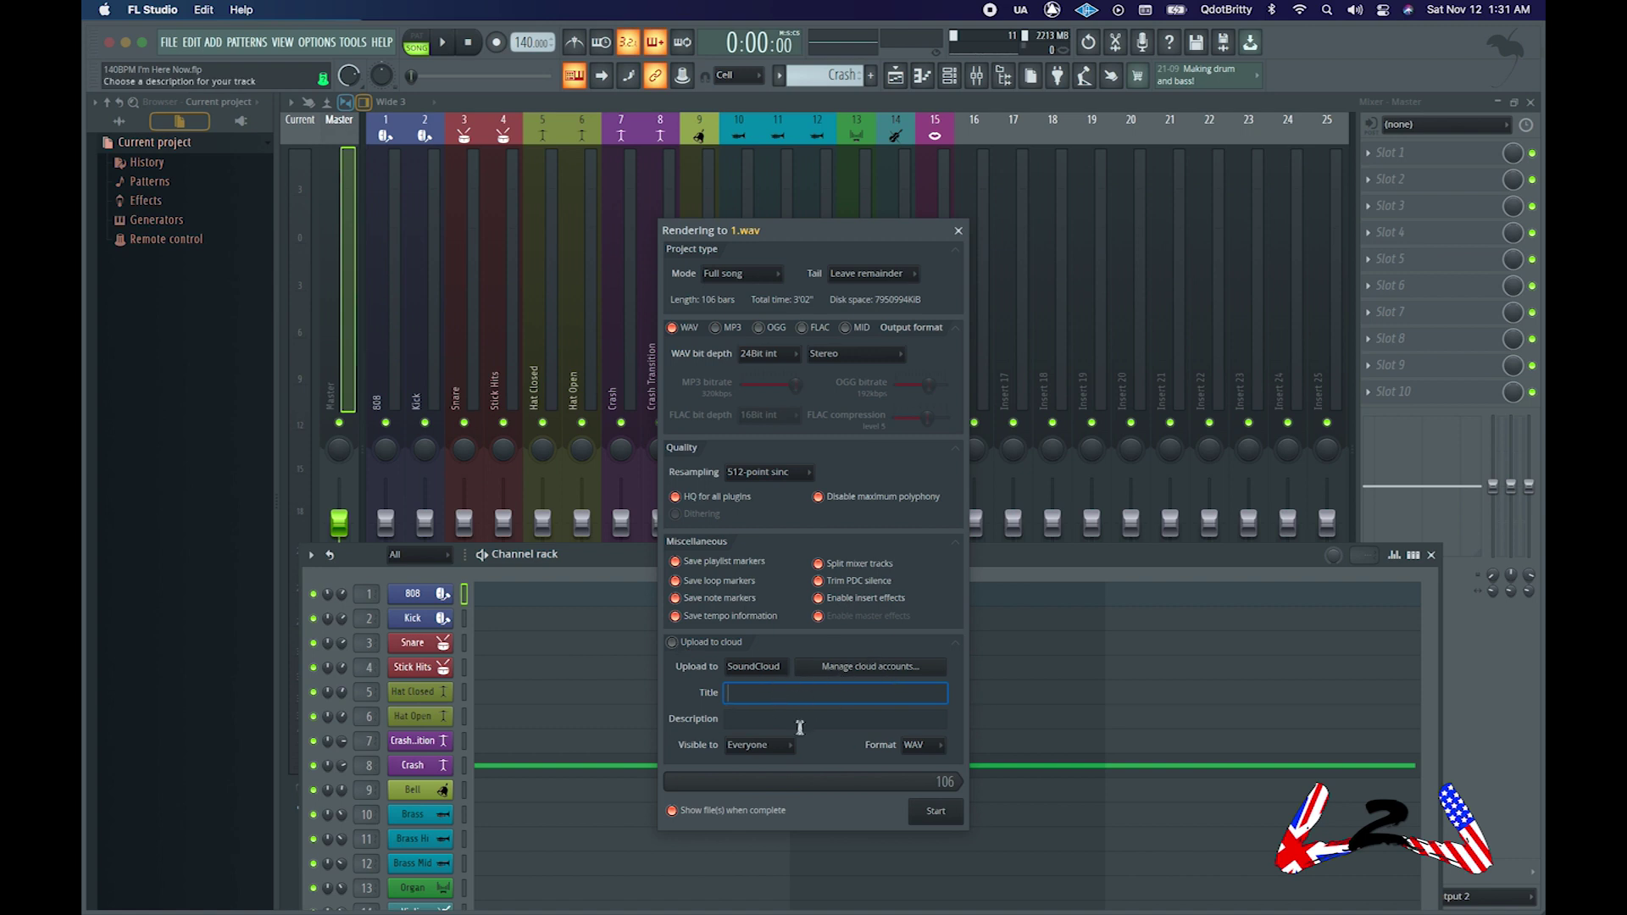
click(686, 642)
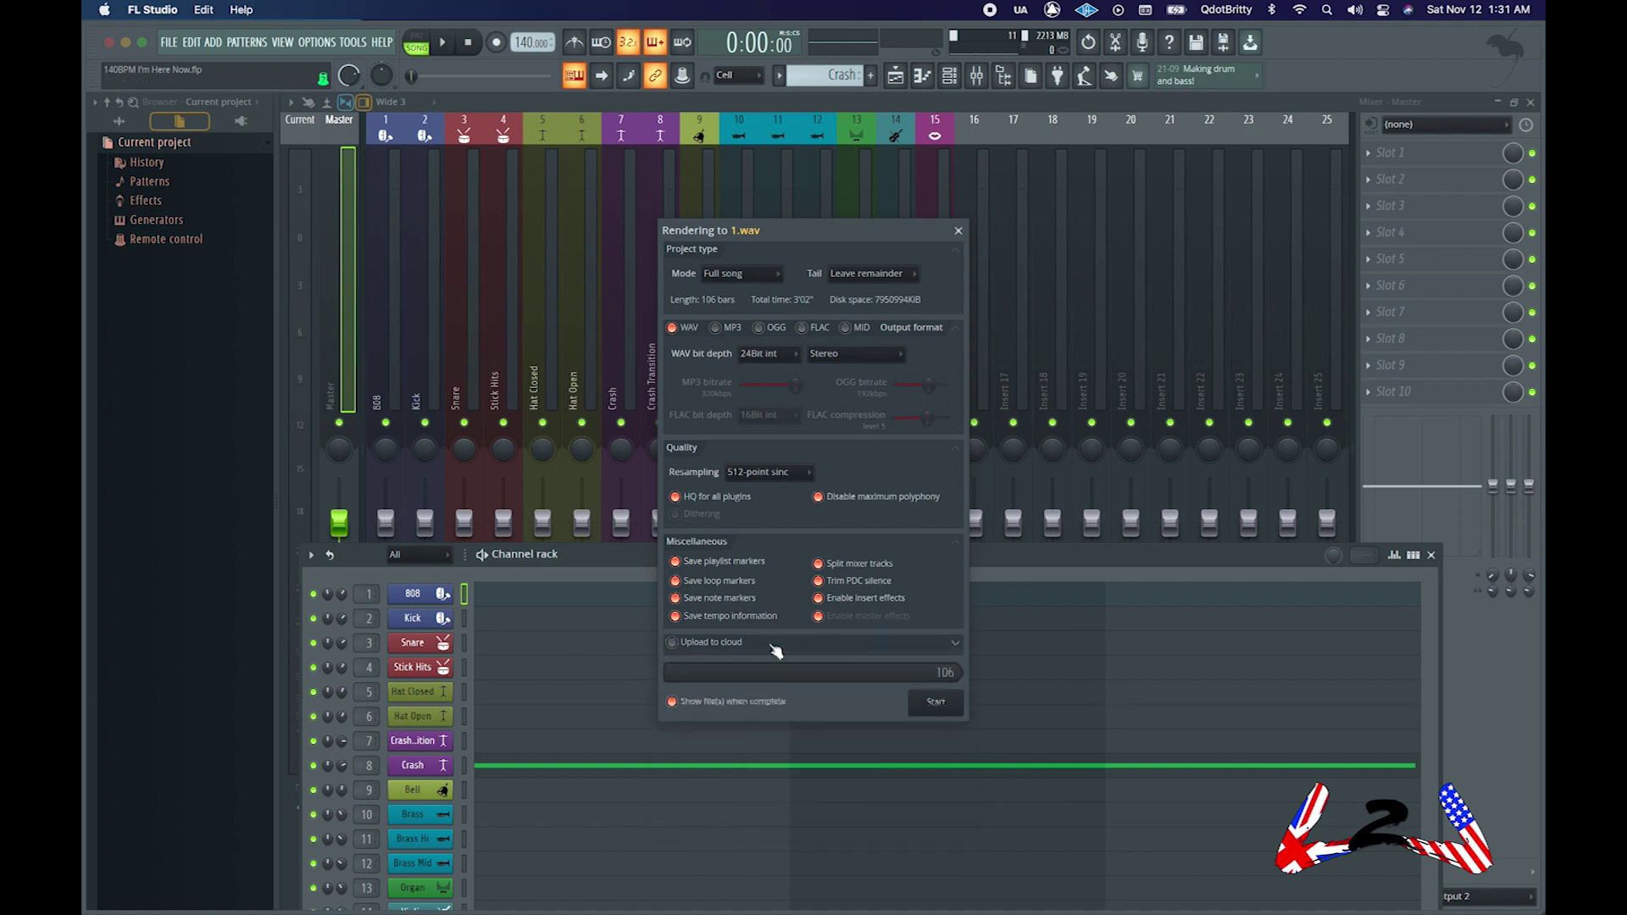
click(954, 703)
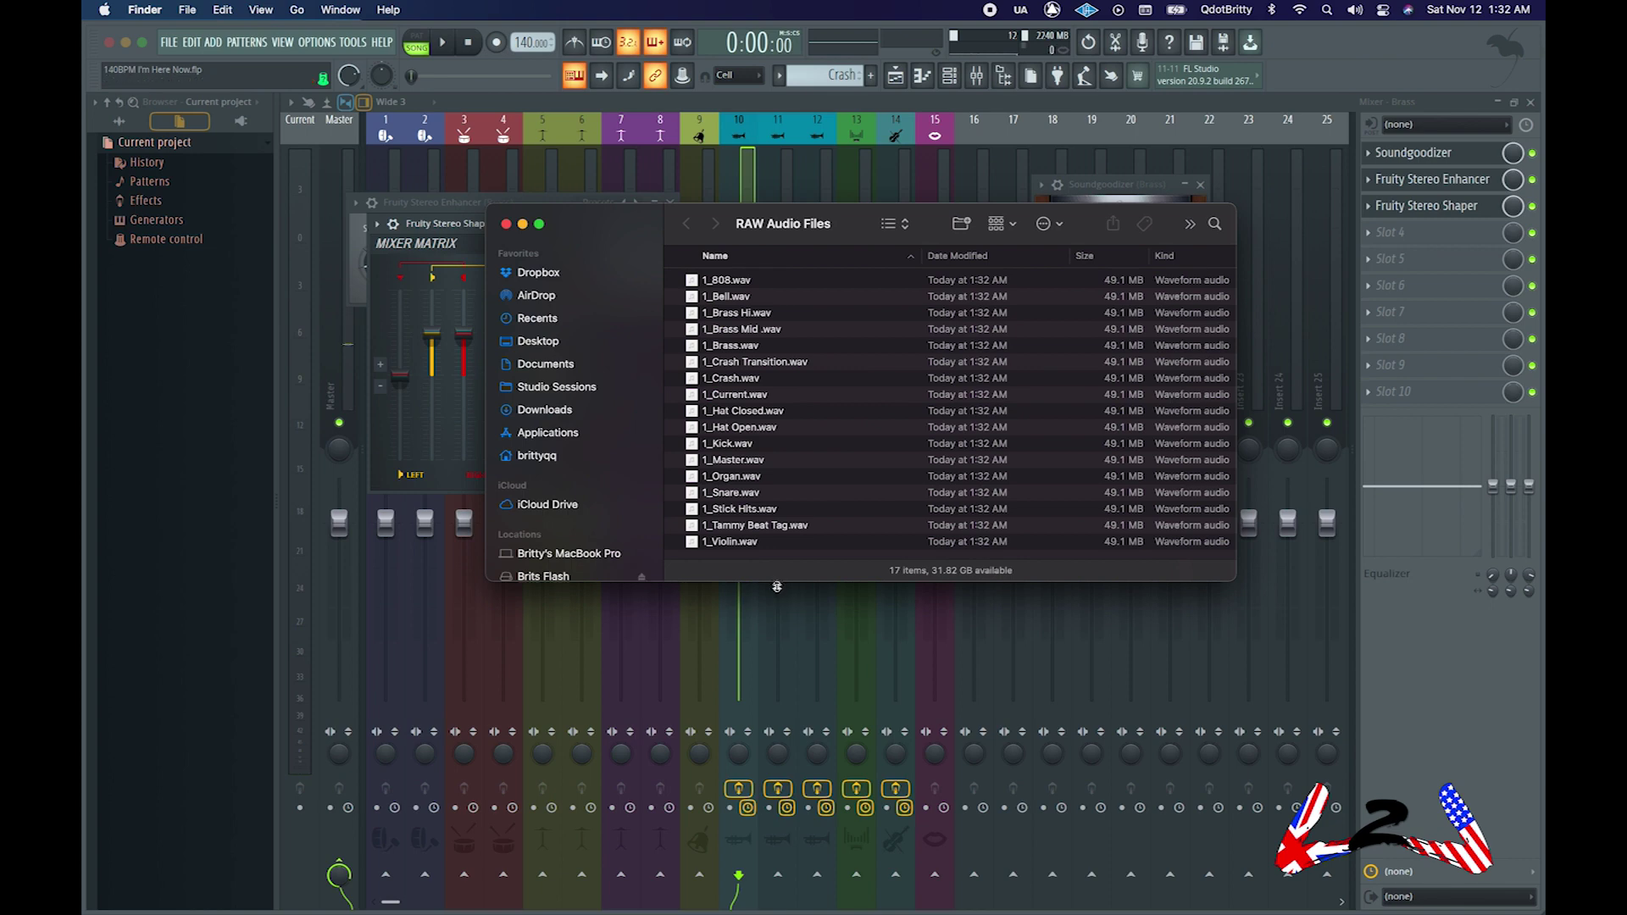
Enlarge the RAW Audio Files window and move 1_Current.wav and 1_Master.wav to the Trash.
drag(776, 586, 776, 688)
scroll(781, 290, up, 1)
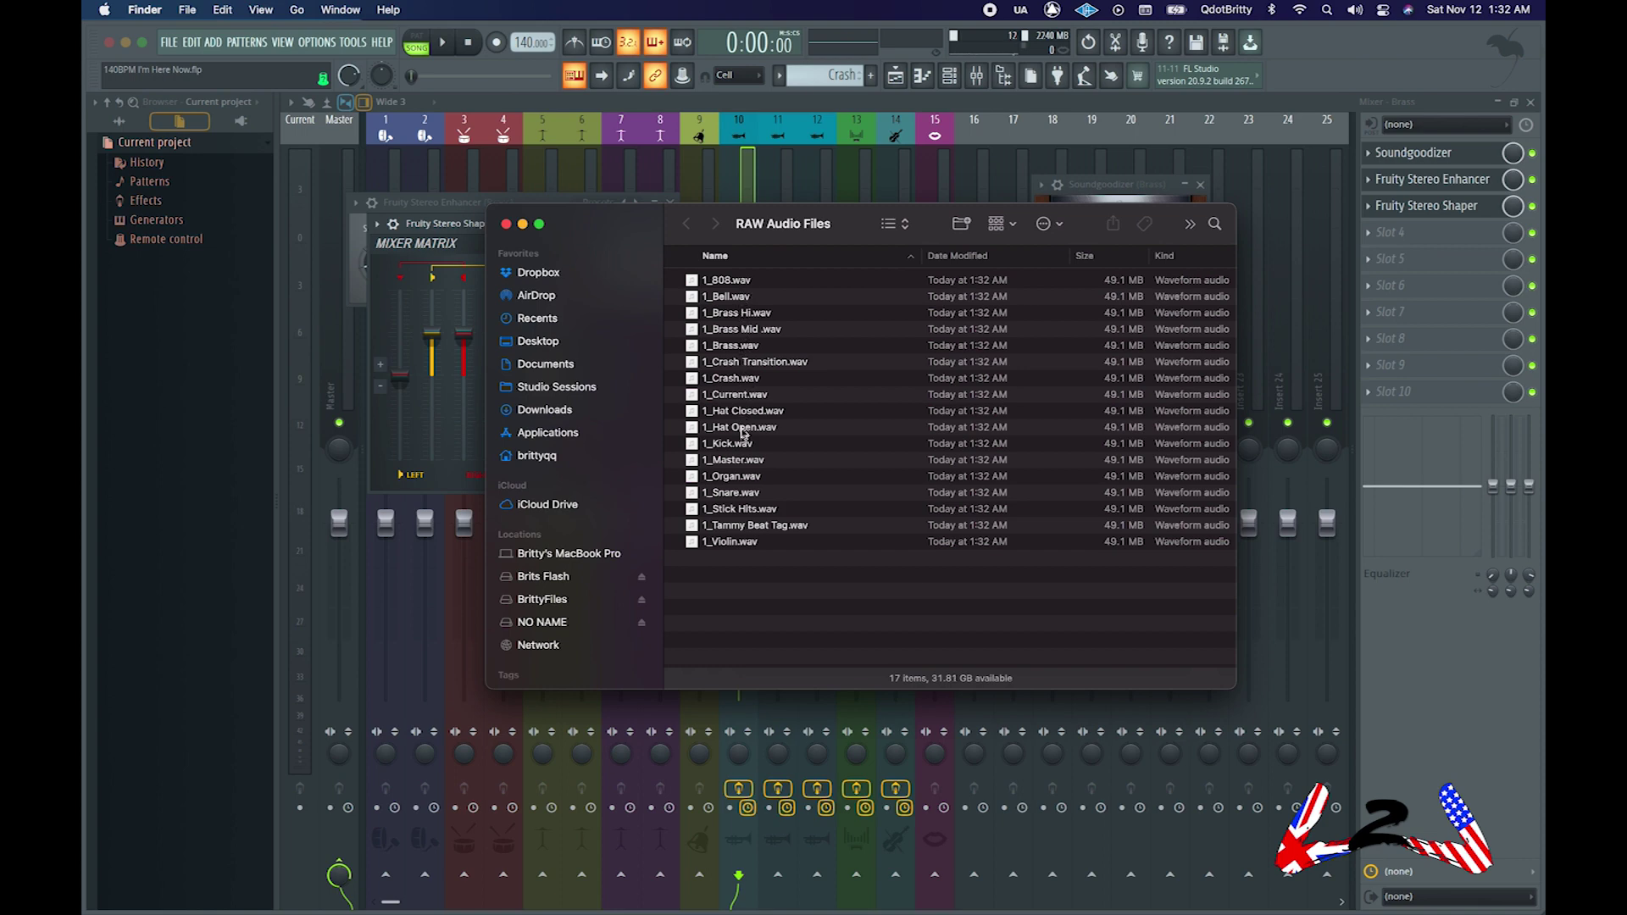
click(796, 468)
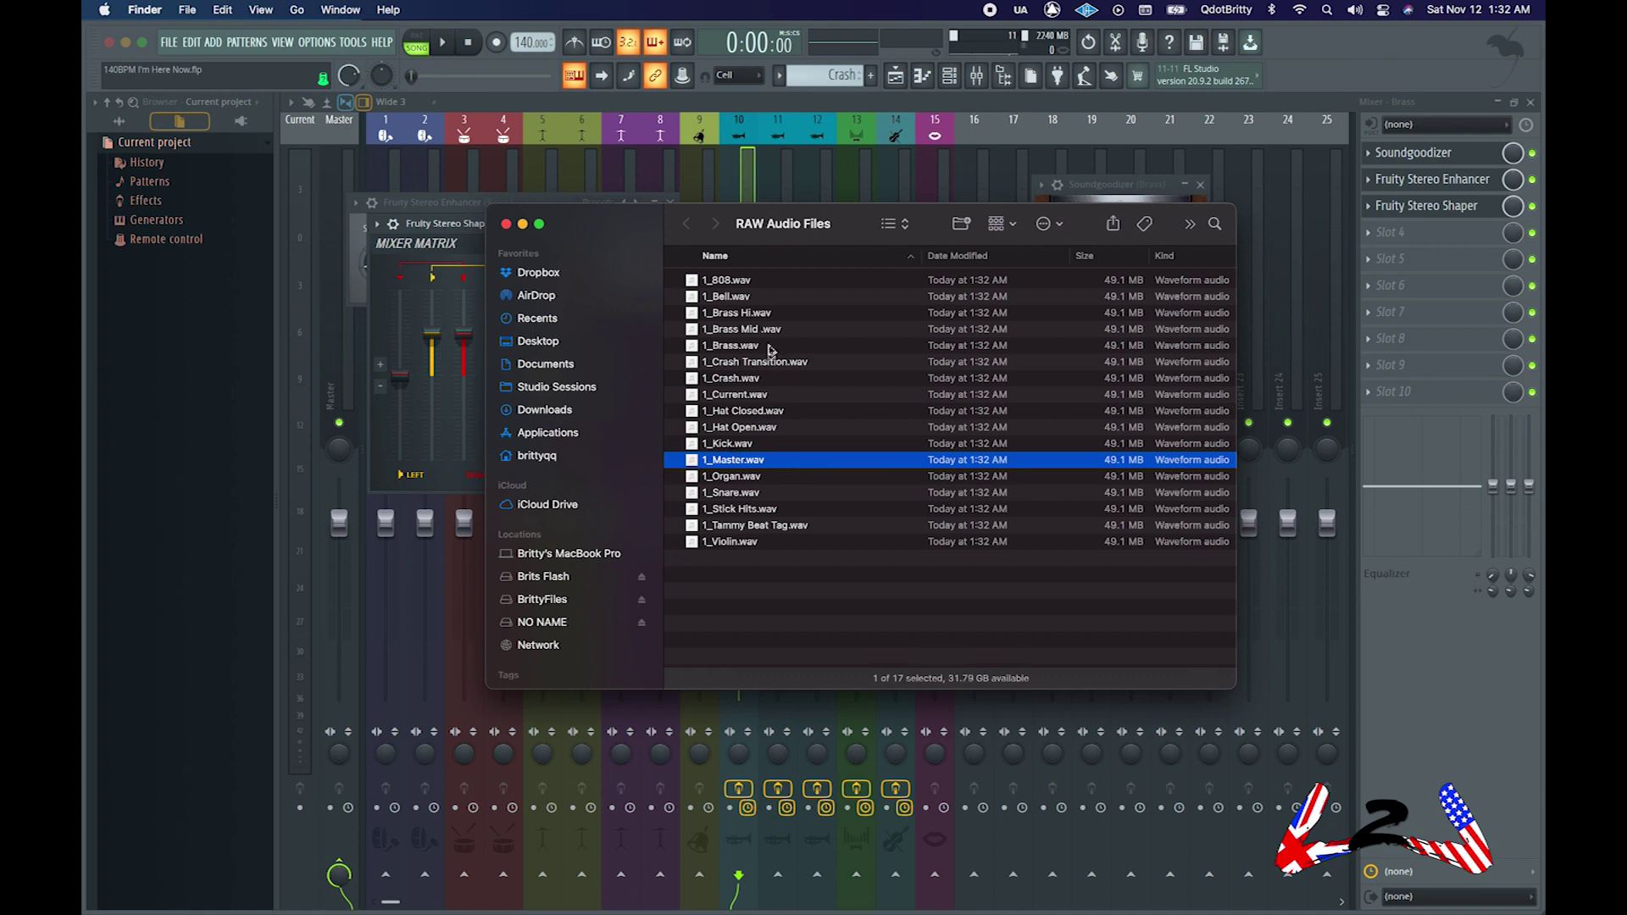
click(763, 396)
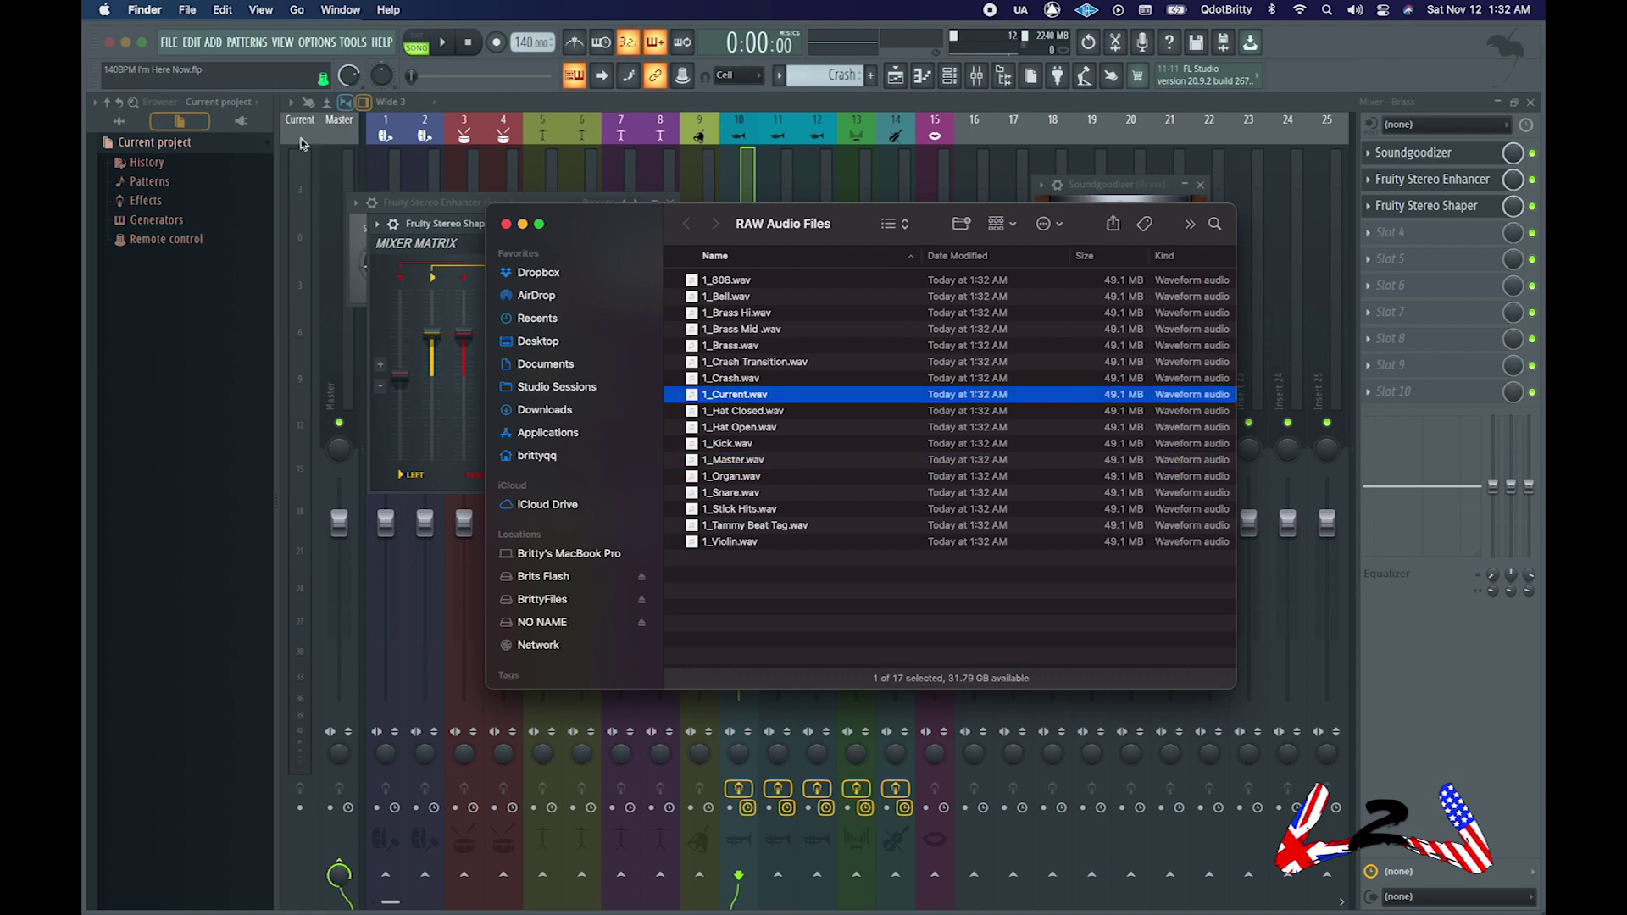
super+click(773, 461)
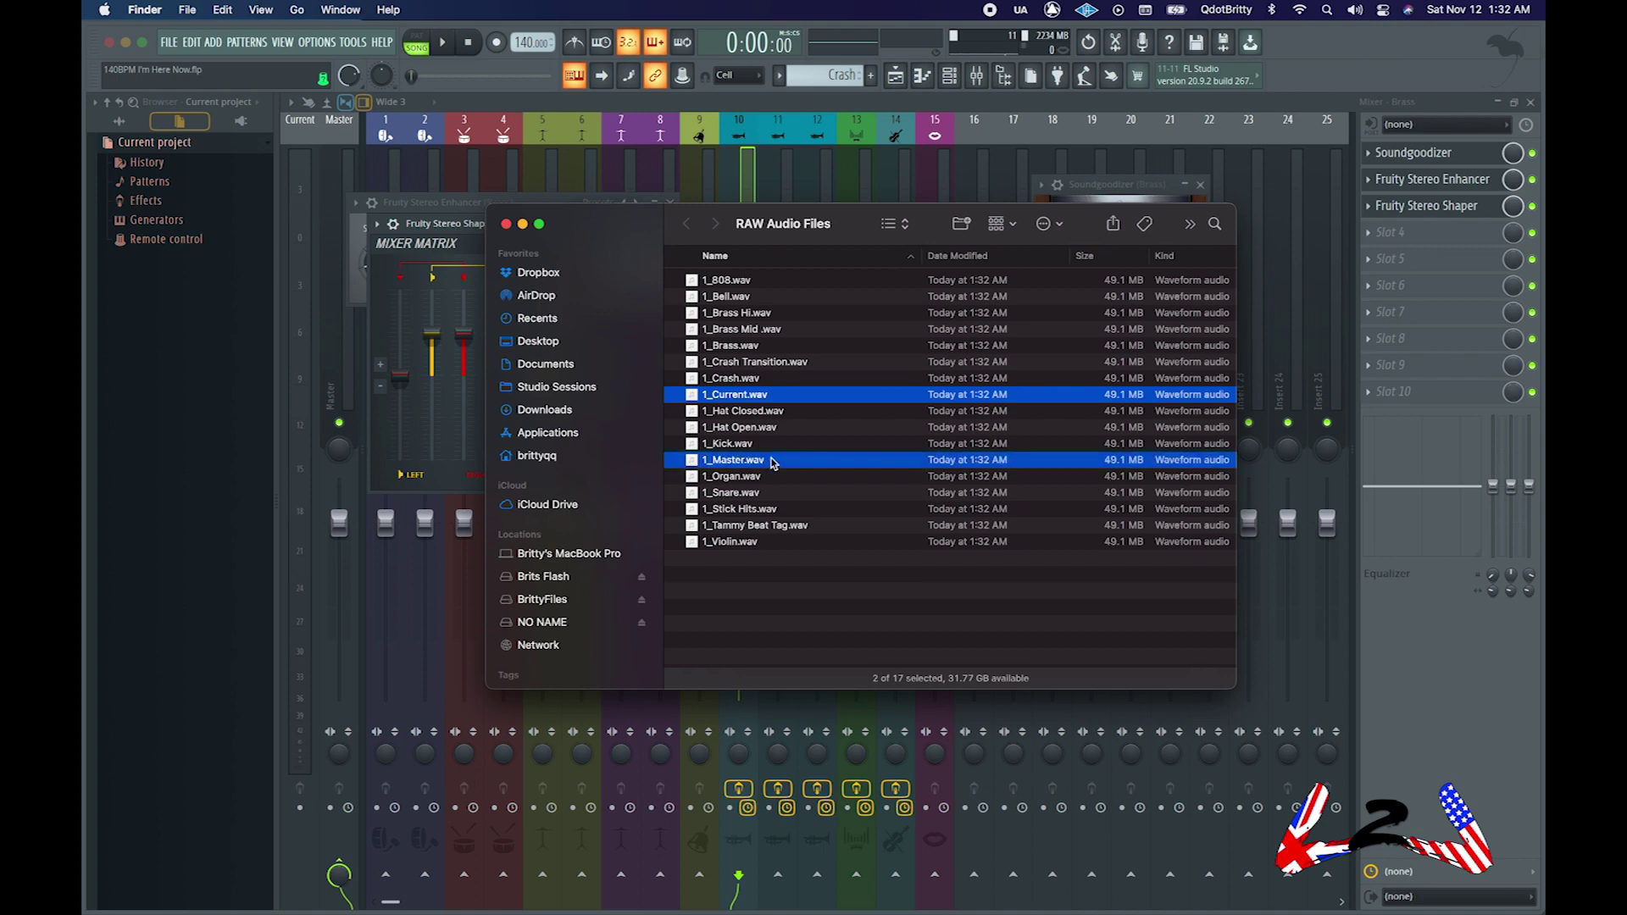
right_click(773, 461)
click(853, 532)
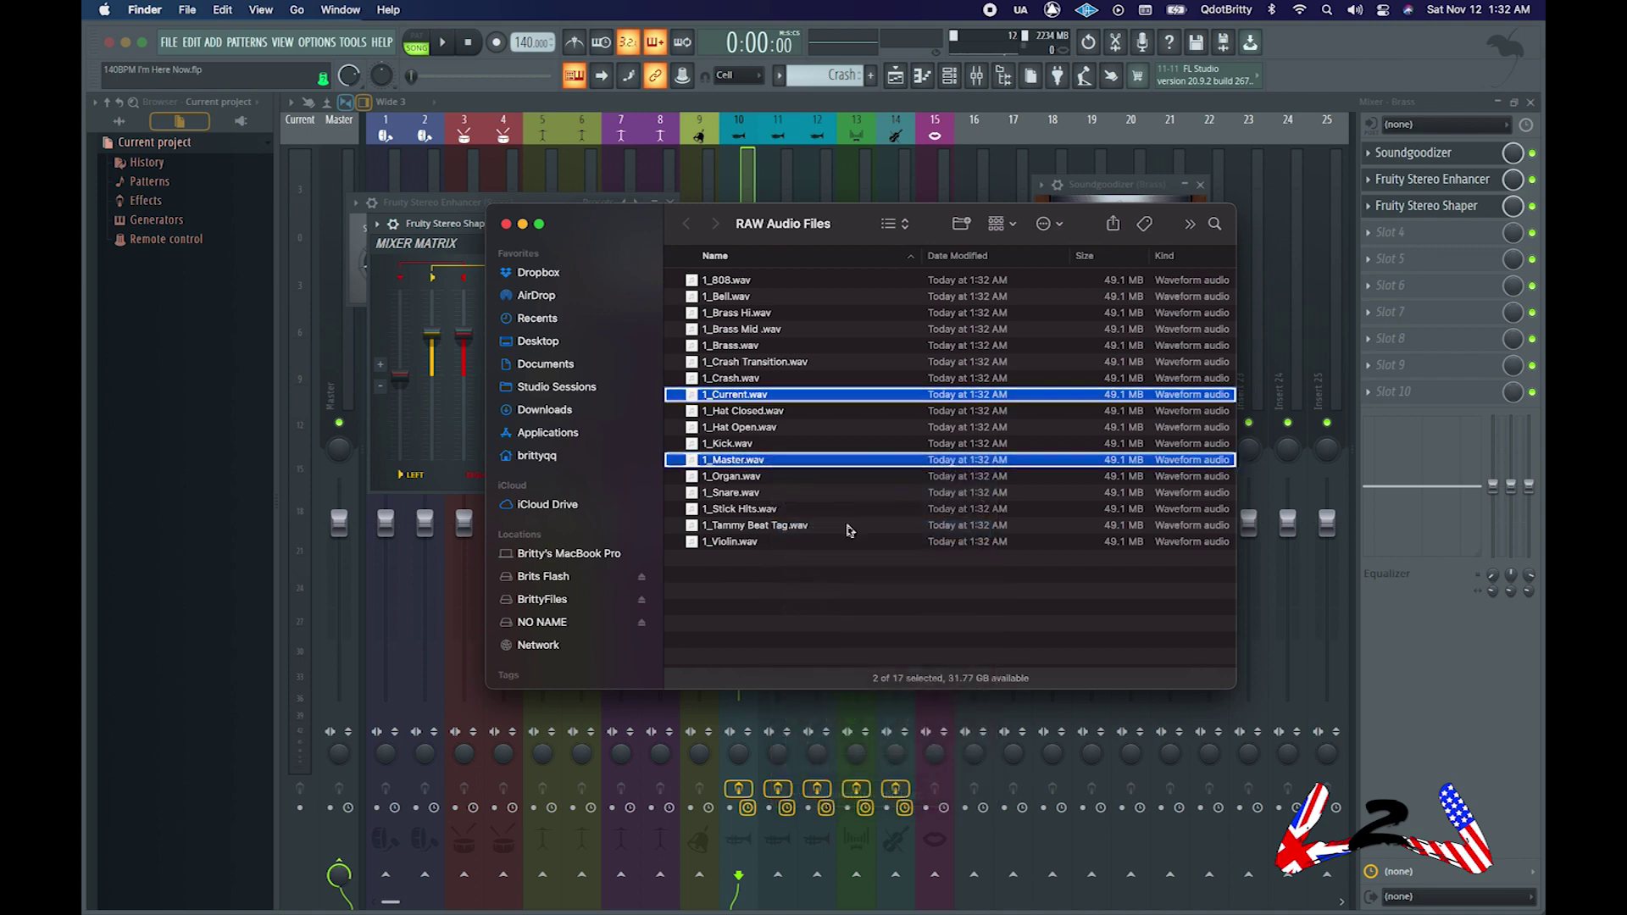